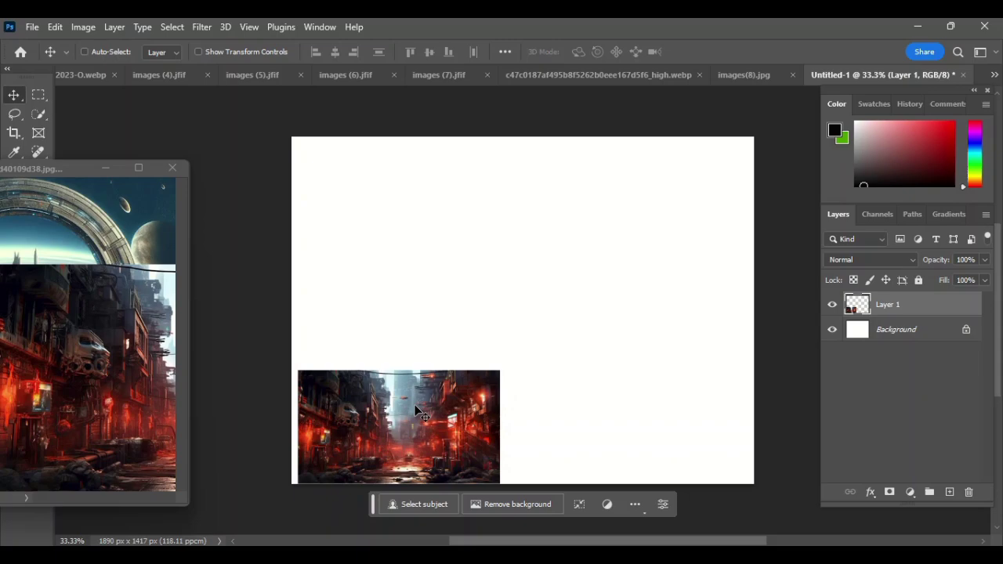
- Free Transform the neon street image so it spans the full canvas width
key("ctrl+t")
left_click_drag(499, 371, 746, 227)
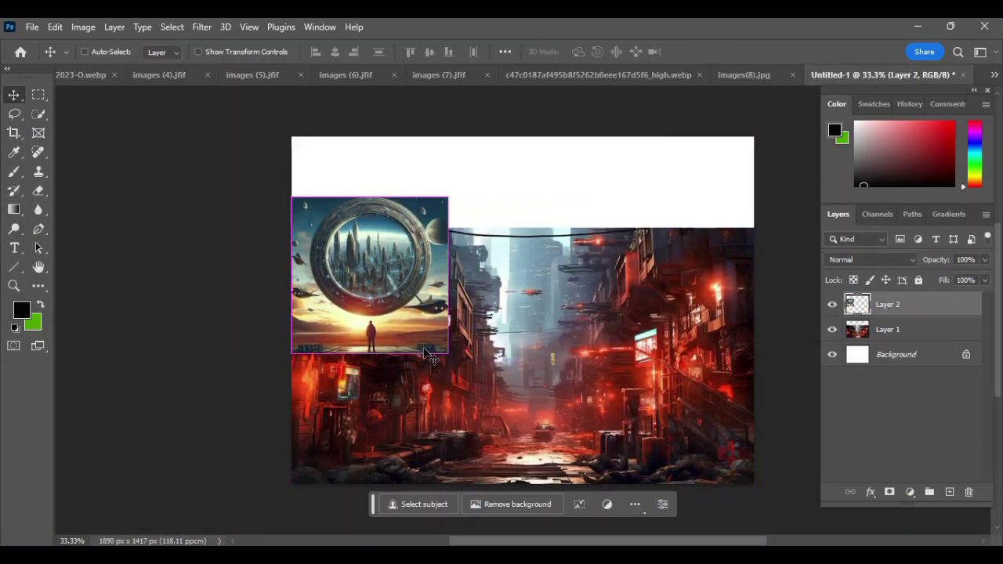
- Enlarge the portal image on the canvas
key("ctrl+t")
left_click_drag(586, 426, 680, 455)
key("Return")
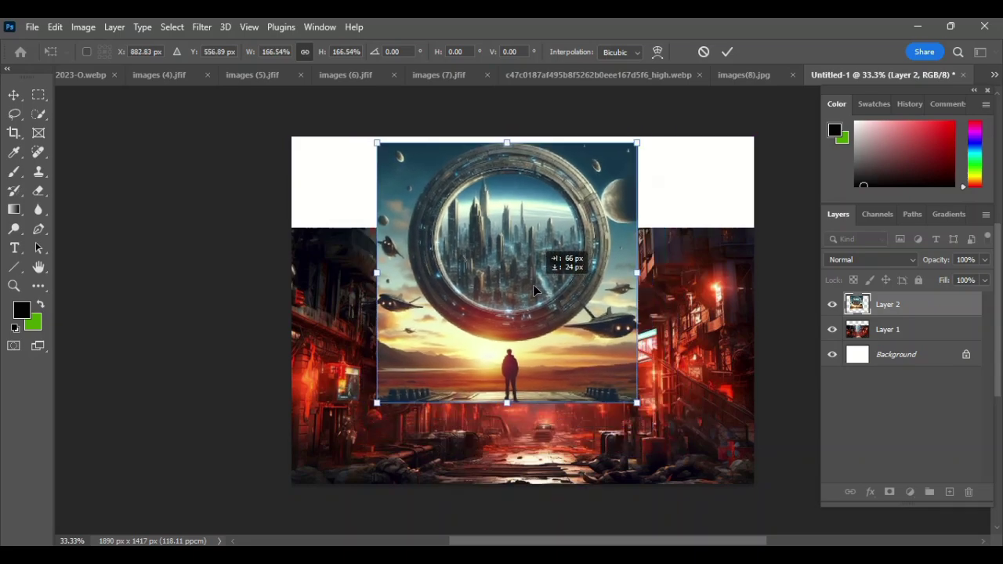
- Content-Aware Fill the blank white strip across the top with street content
key("m")
left_click_drag(292, 138, 754, 227)
left_click(55, 27)
left_click(120, 281)
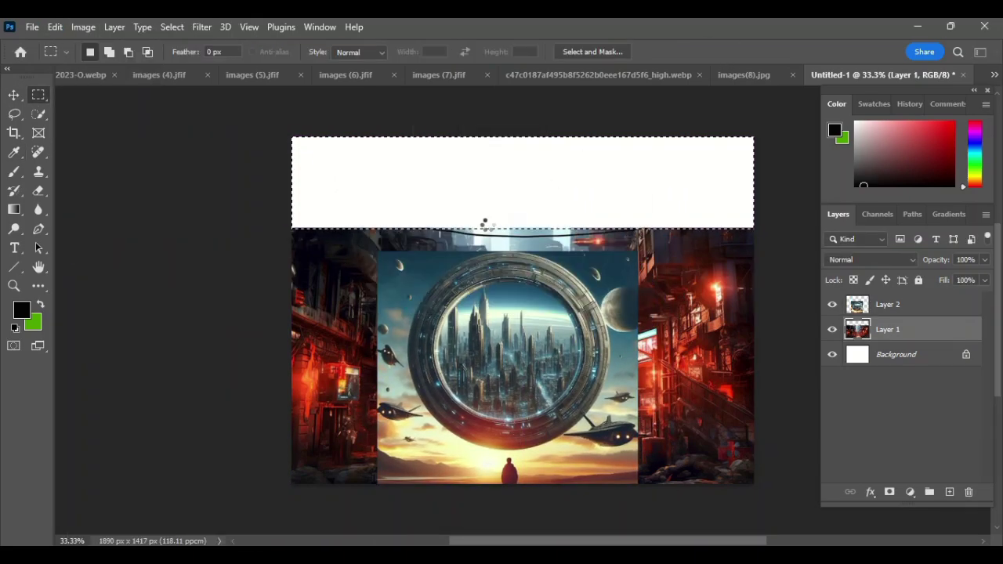
key("ctrl+d")
- Move the portal up to the top centre and stack the street layer above it
key("v")
left_click_drag(576, 376, 589, 262)
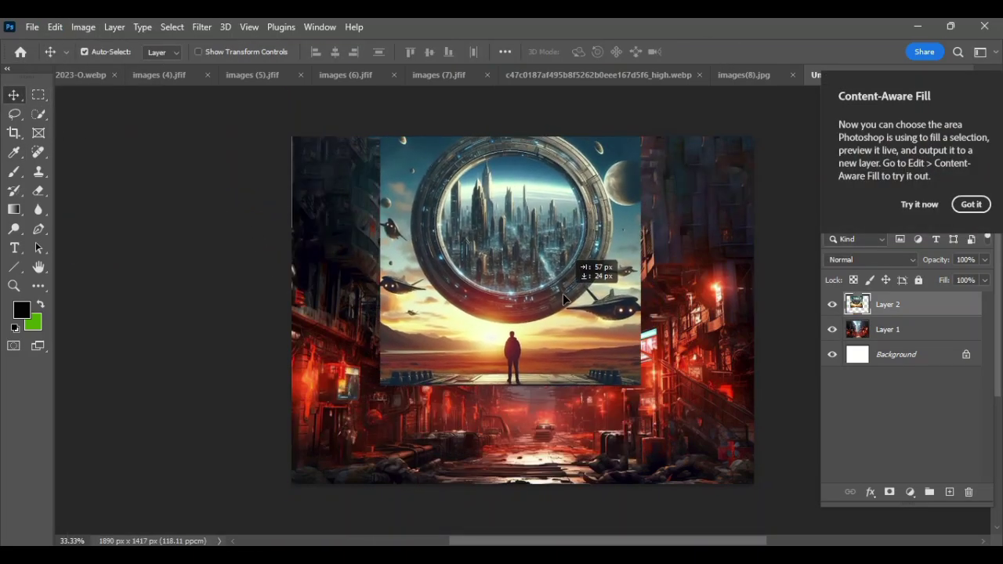
key("ctrl+bracketleft")
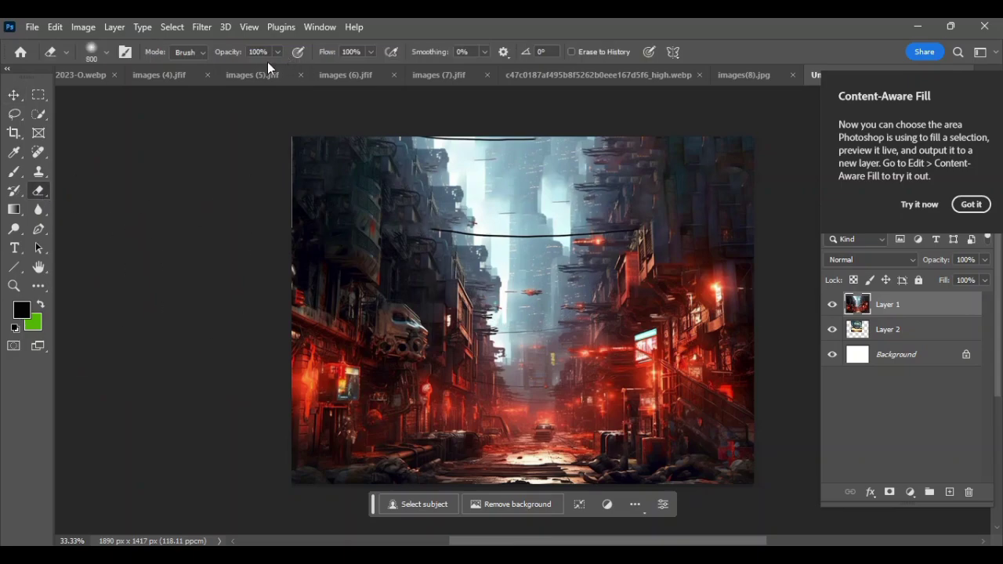
- Erase a soft, low-opacity patch in the street layer to reveal the portal
key("2")
key("9")
key("bracketright")
key("bracketright")
left_click(484, 215)
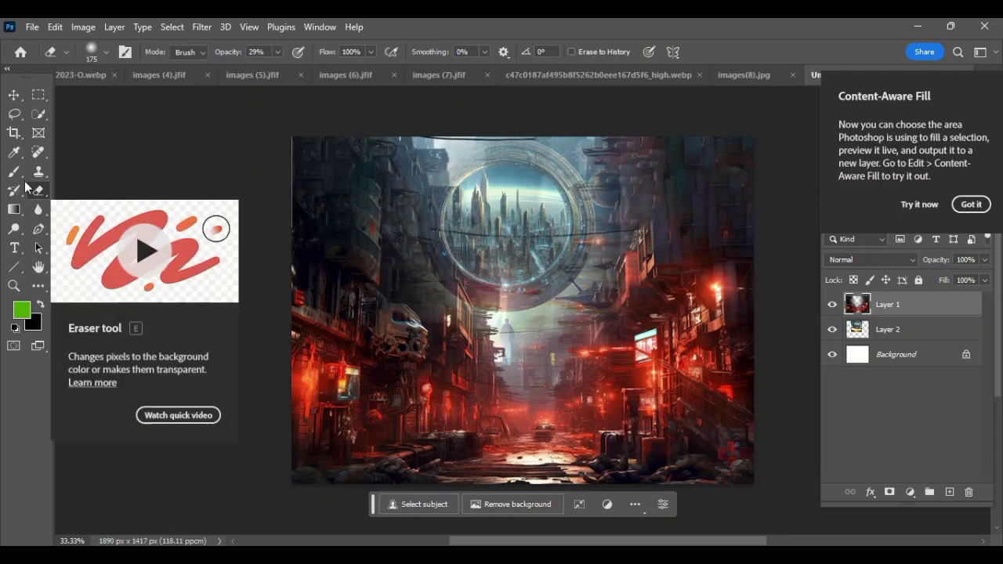
key("b")
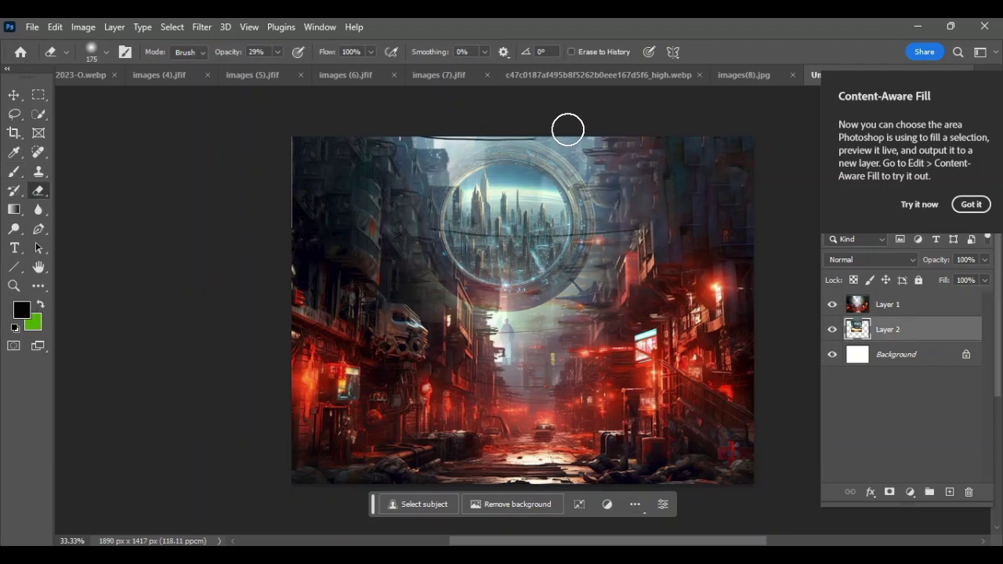
- Shrink the portal layer and erase its hard edges with a smaller, full-strength eraser
key("ctrl+t")
key("Return")
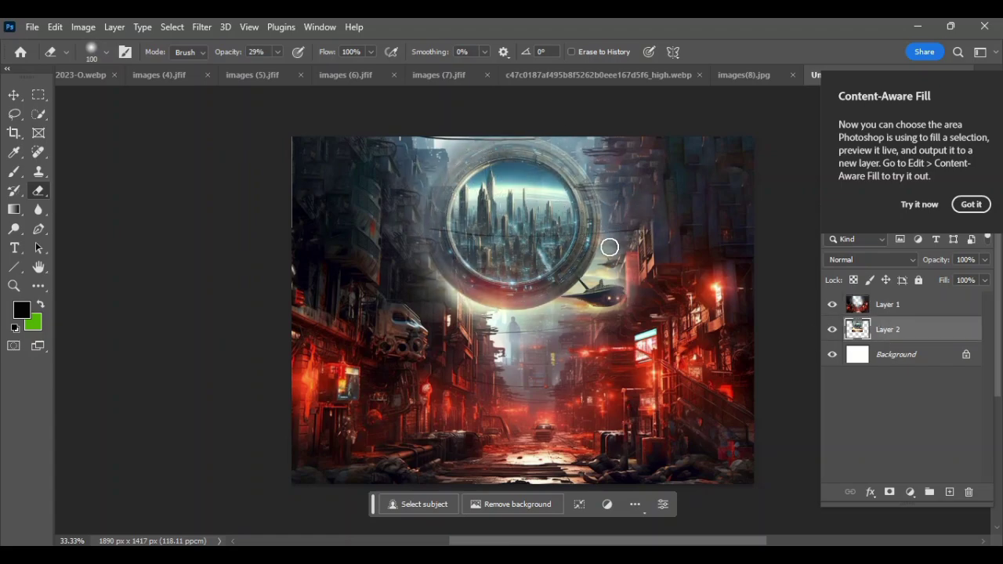
scroll(515, 319, "up", 5)
key("bracketleft")
key("bracketleft")
key("bracketleft")
key("0")
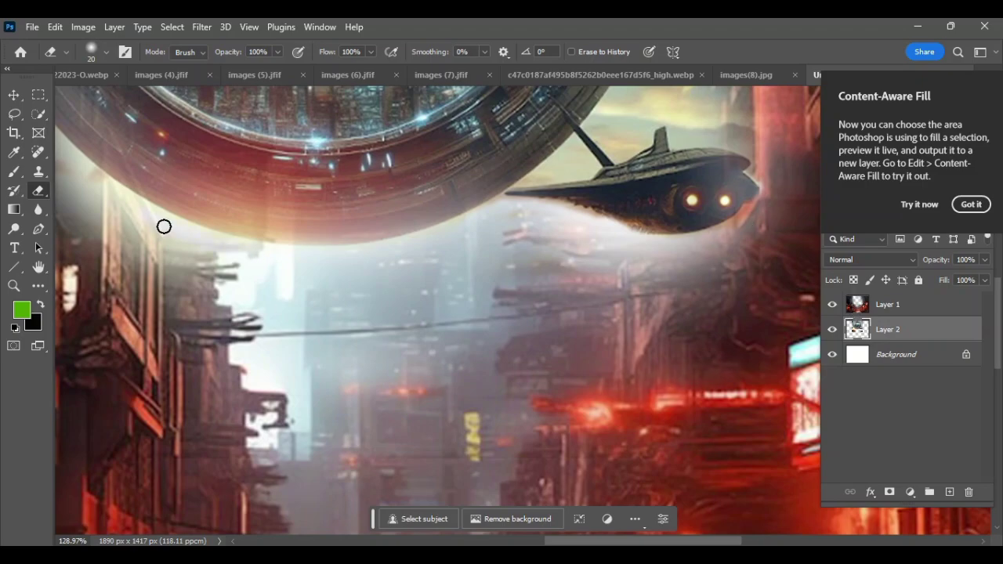
scroll(164, 226, "down", 3)
scroll(477, 306, "down", 3)
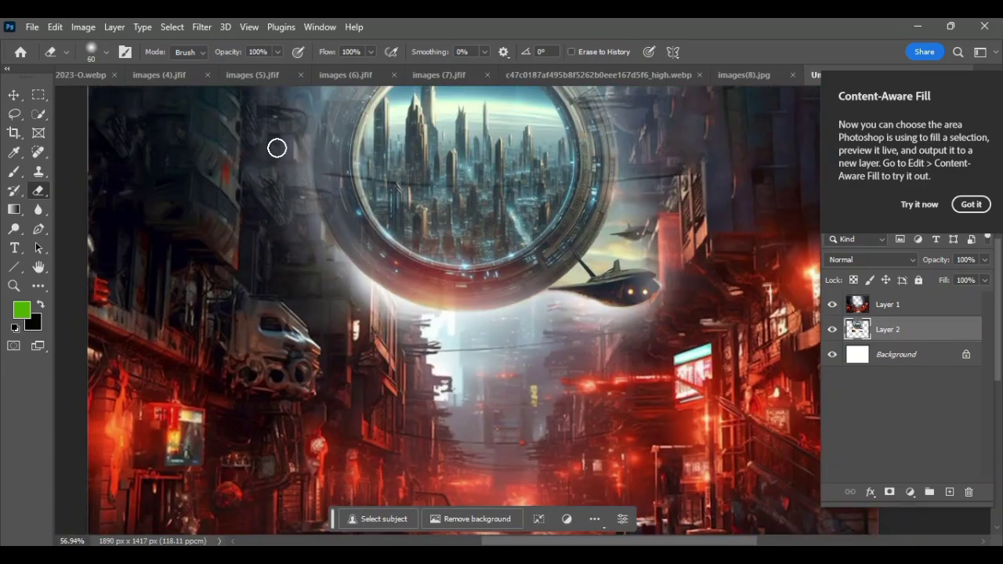
scroll(643, 254, "up", 3)
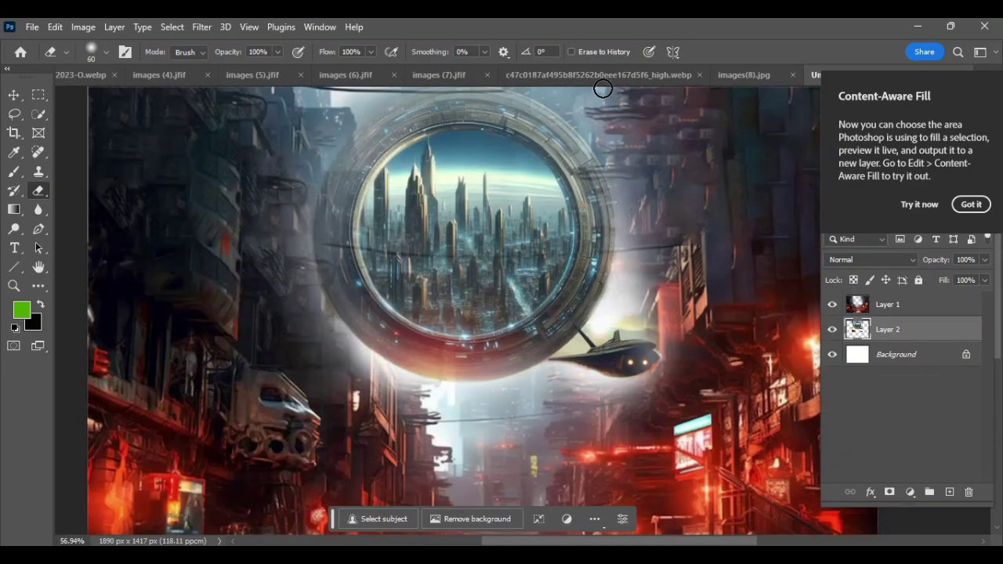
scroll(411, 136, "up", 3)
scroll(285, 282, "down", 5)
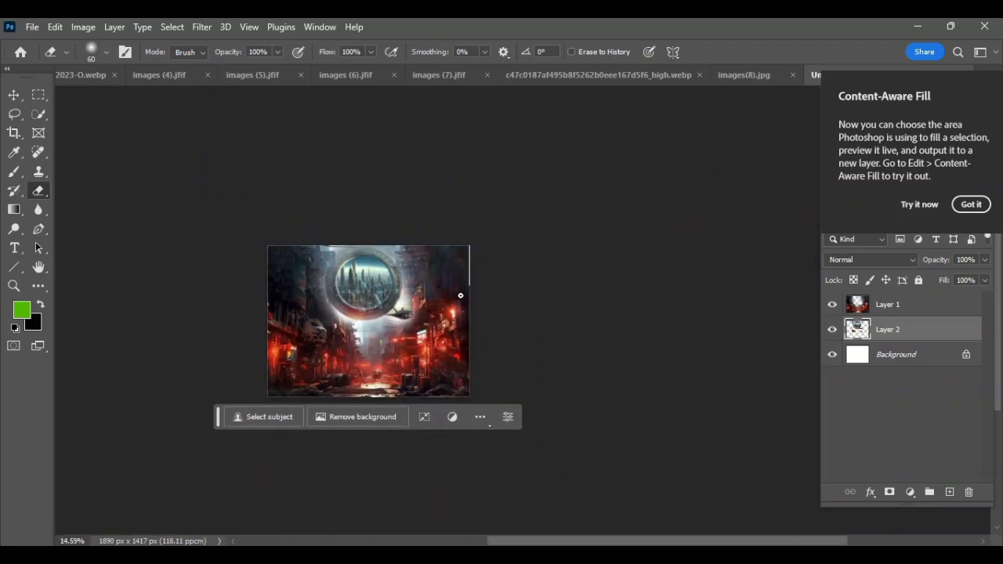
- Nudge the portal ring slightly to the right
key("ctrl+t")
key("Escape")
key("ctrl+t")
left_click_drag(369, 284, 382, 285)
key("Return")
scroll(328, 299, "up", 2)
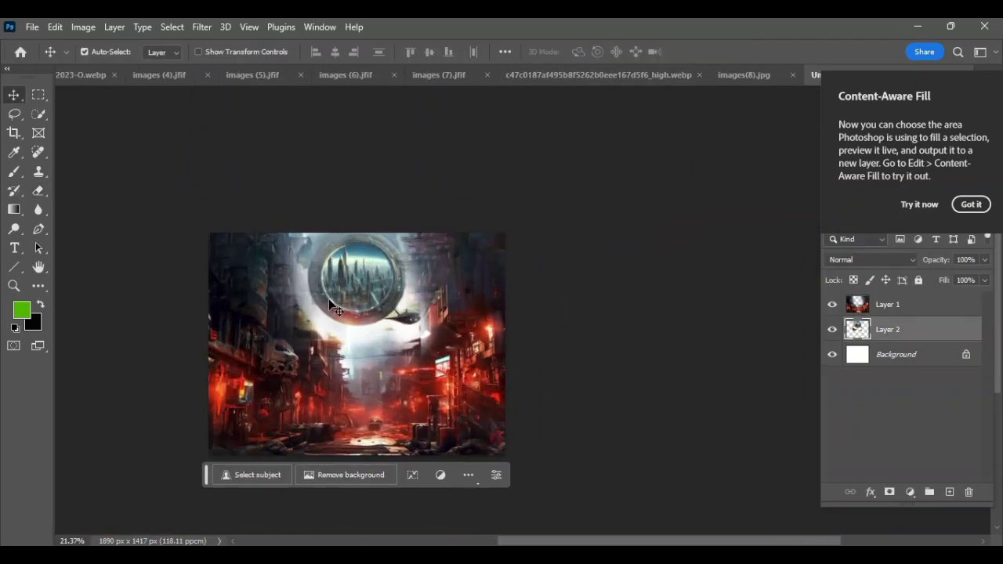
scroll(472, 347, "up", 2)
- Add a Hue/Saturation adjustment shifting the Reds hue to +102 toward green
left_click_drag(472, 346, 515, 347)
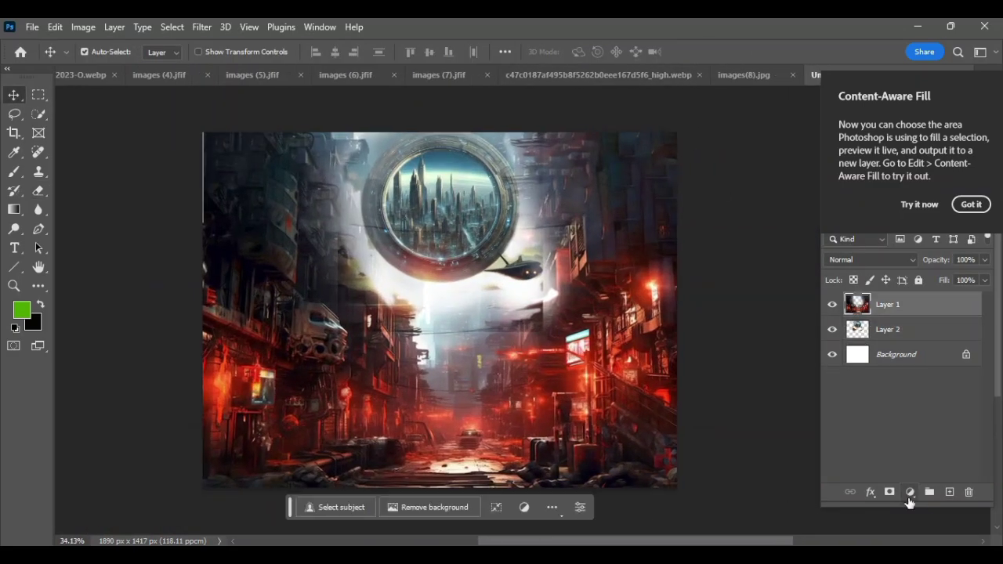
left_click(910, 492)
left_click(708, 197)
left_click(234, 388)
left_click_drag(822, 228, 905, 231)
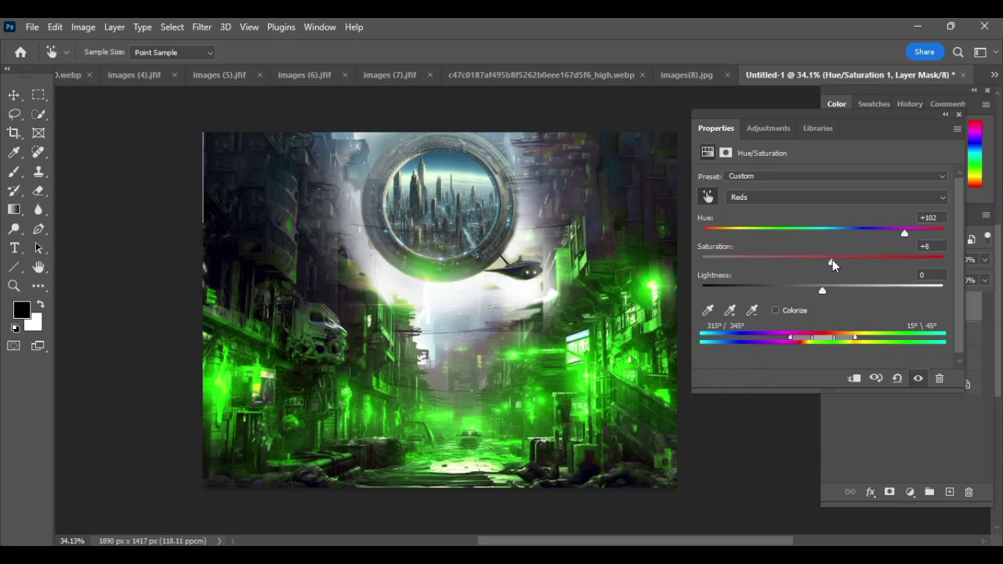
left_click_drag(822, 261, 786, 263)
- Paint black on the adjustment mask's left half to restore the red lighting
key("b")
left_click_drag(215, 368, 187, 424)
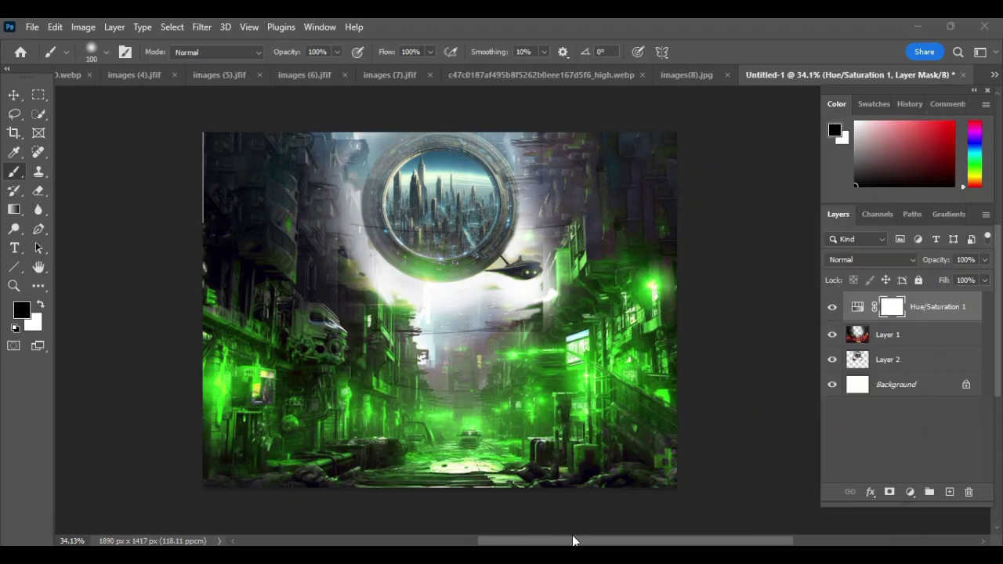
key("bracketright")
key("bracketright")
key("bracketright")
mouse_move(224, 455)
left_mouse_down()
mouse_move(359, 421)
mouse_move(330, 278)
left_mouse_up()
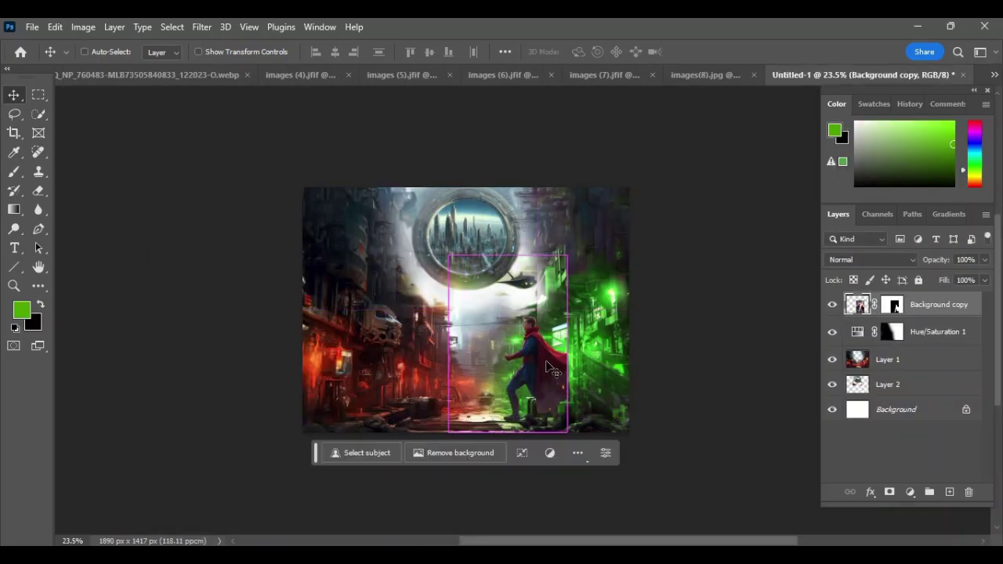
- Enlarge the red-caped hero and move him to the right
key("ctrl+t")
mouse_move(529, 318)
left_mouse_down()
mouse_move(591, 354)
mouse_move(611, 353)
left_mouse_up()
key("Return")
scroll(580, 368, "up", 3)
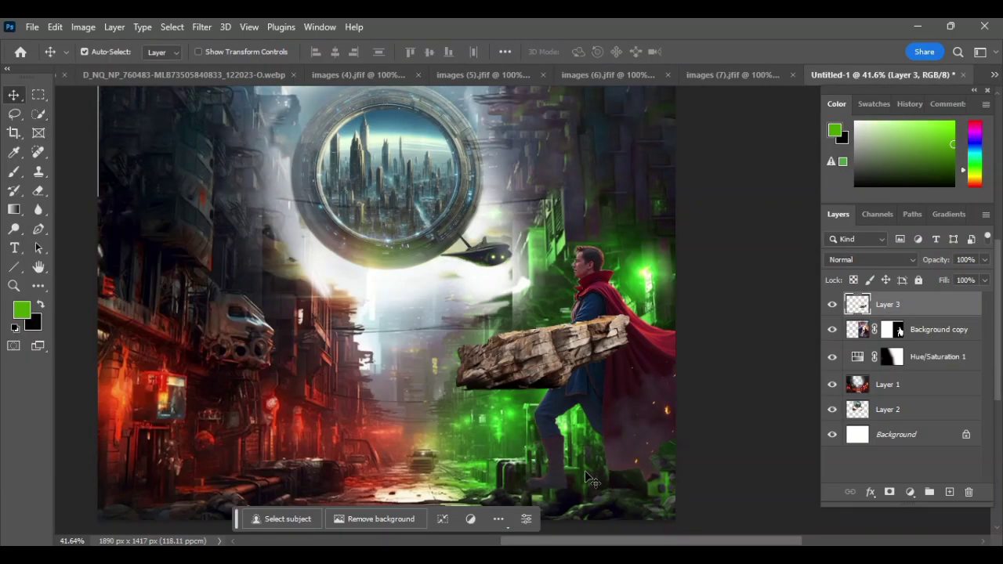
- Move the rock to the bottom and tilt it under the hero's feet
key("ctrl+t")
left_click_drag(540, 353, 584, 470)
scroll(541, 370, "up", 1)
scroll(541, 370, "up", 1)
left_click_drag(763, 447, 765, 436)
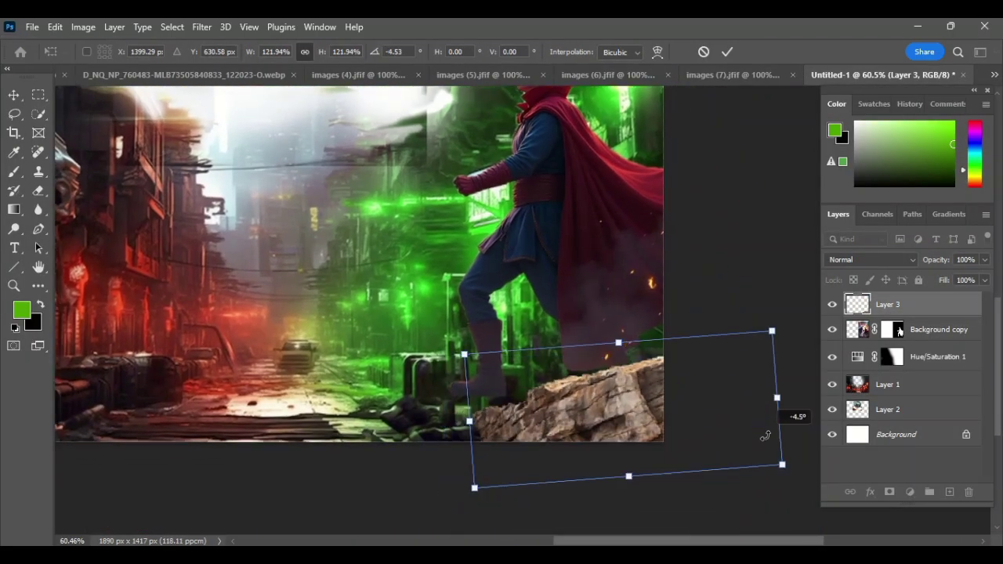
key("Return")
- Duplicate the rock, shift the copy left, and place it below the hero
key("ctrl+j")
key("ctrl+t")
key("Return")
mouse_move(528, 399)
left_mouse_down()
mouse_move(554, 423)
mouse_move(522, 412)
left_mouse_up()
key("ctrl+bracketleft")
- Skew, rotate and stretch the rock copy leftward along the bottom
key("ctrl+t")
left_click_drag(501, 503, 501, 517)
left_click_drag(676, 391, 654, 374)
left_click_drag(502, 392, 464, 381)
left_click_drag(292, 454, 364, 436)
key("Return")
- Align the rock copy with the ground and convert the hero layer to a Smart Object
left_click_drag(932, 355, 932, 329)
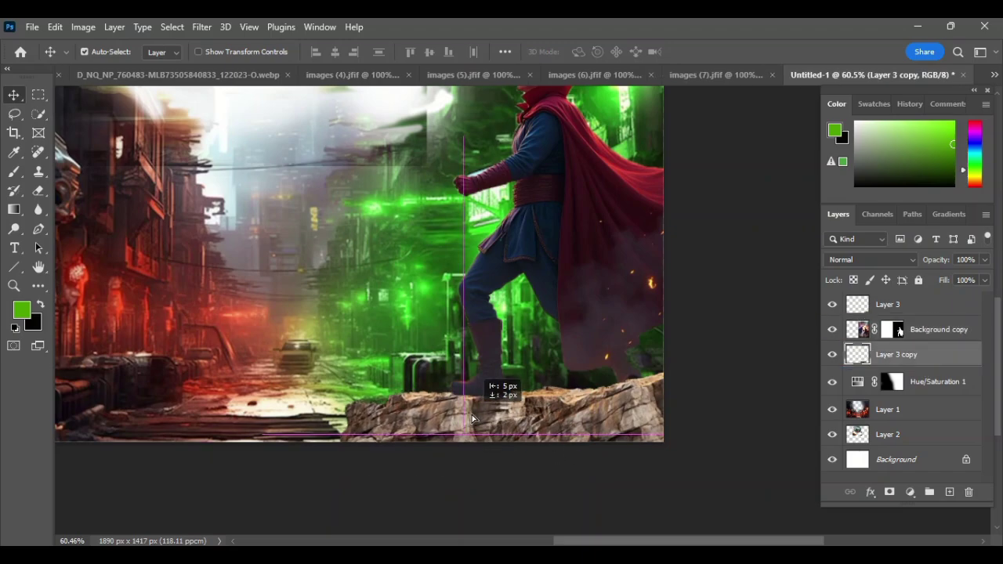
scroll(396, 245, "down", 3)
right_click(964, 329)
left_click(851, 240)
- Lasso the hero's arm onto its own layer, rotate it up about 40°, and mask the hero
scroll(419, 149, "up", 5)
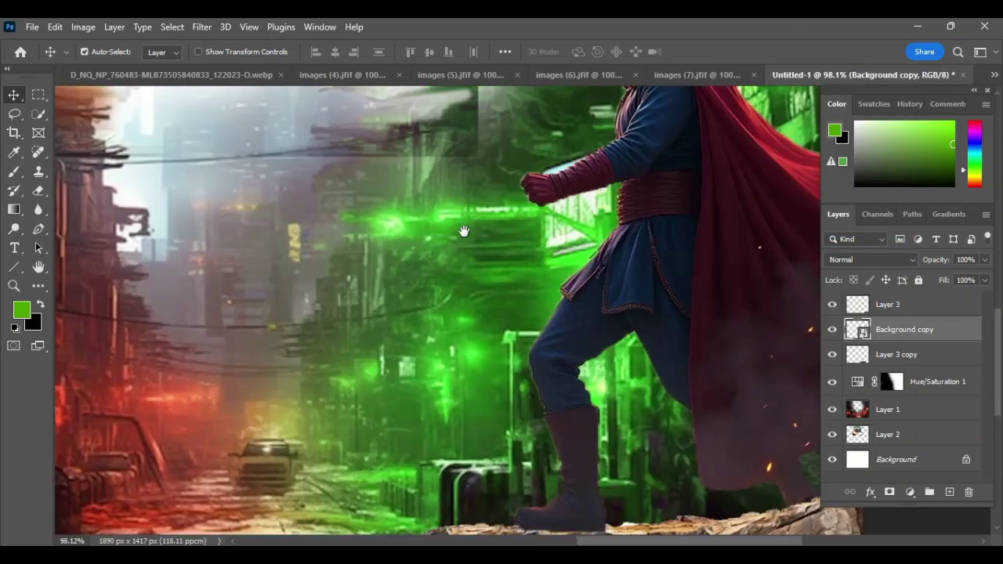
right_click(14, 114)
left_click(78, 112)
left_click_drag(434, 249, 469, 302)
key("ctrl+j")
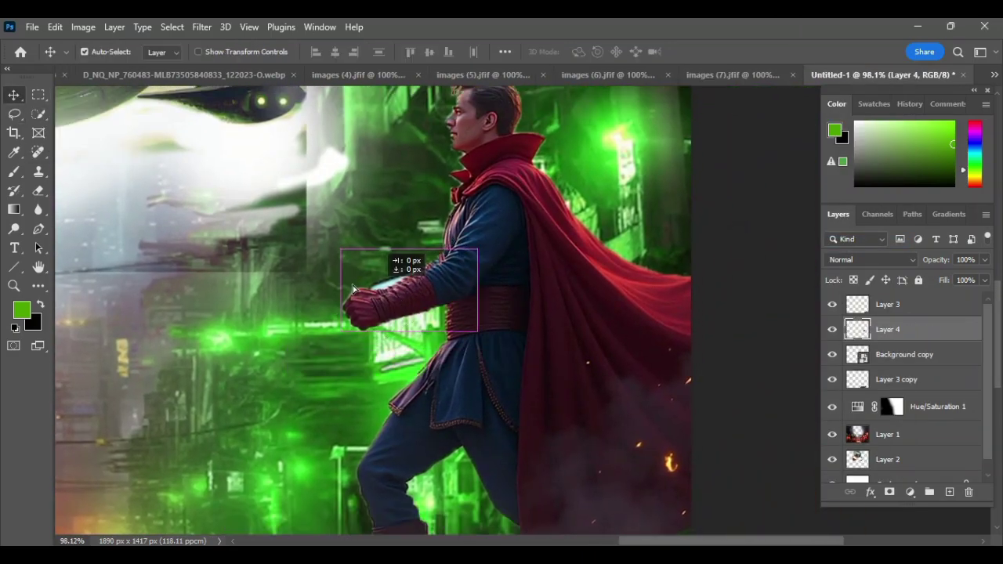
key("ctrl+t")
left_click_drag(353, 231, 392, 265)
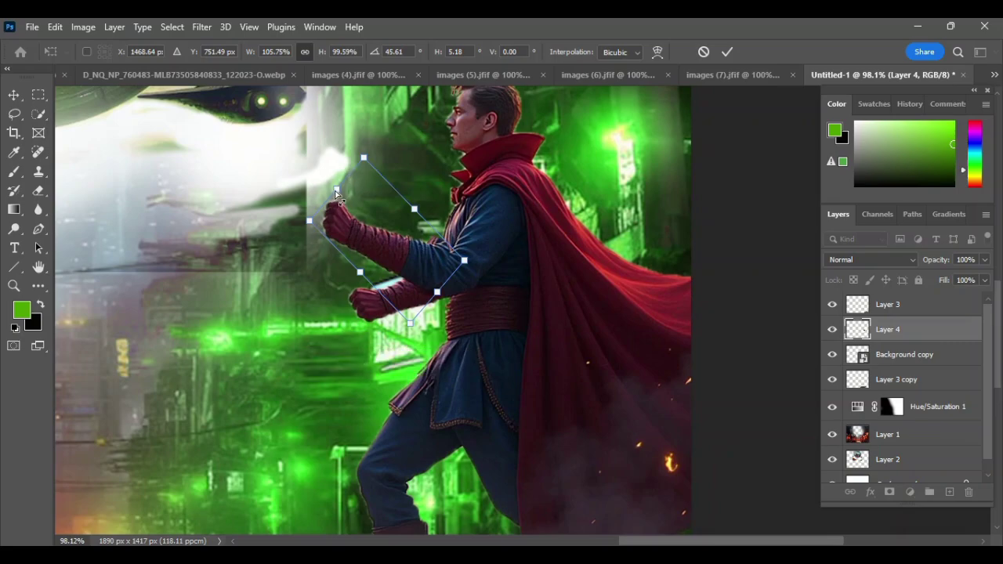
left_click(728, 52)
left_click(933, 355)
left_click(889, 491)
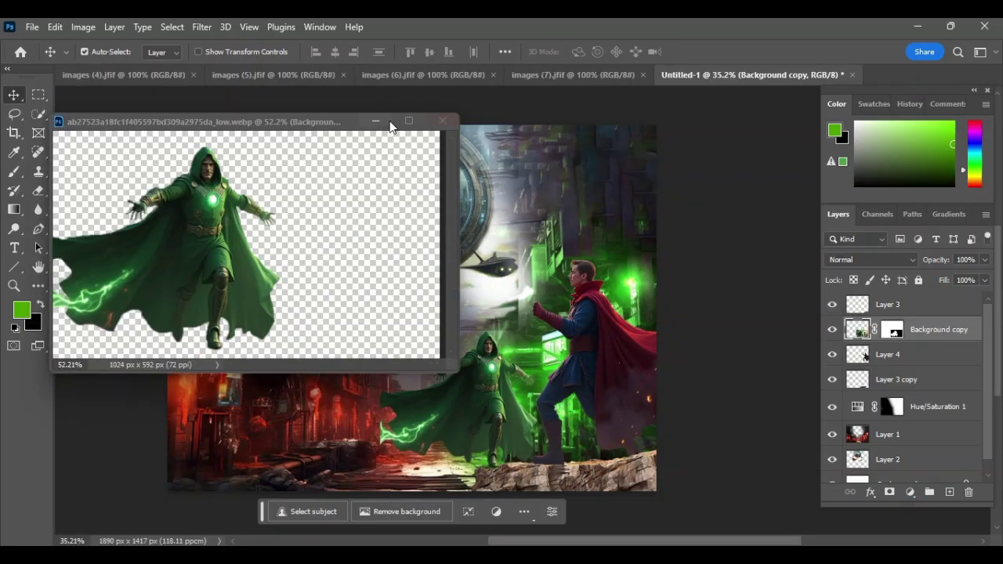
- Set Reds hue to +125, mask red back on the hero's side, and enlarge the hooded figure
double_click(856, 407)
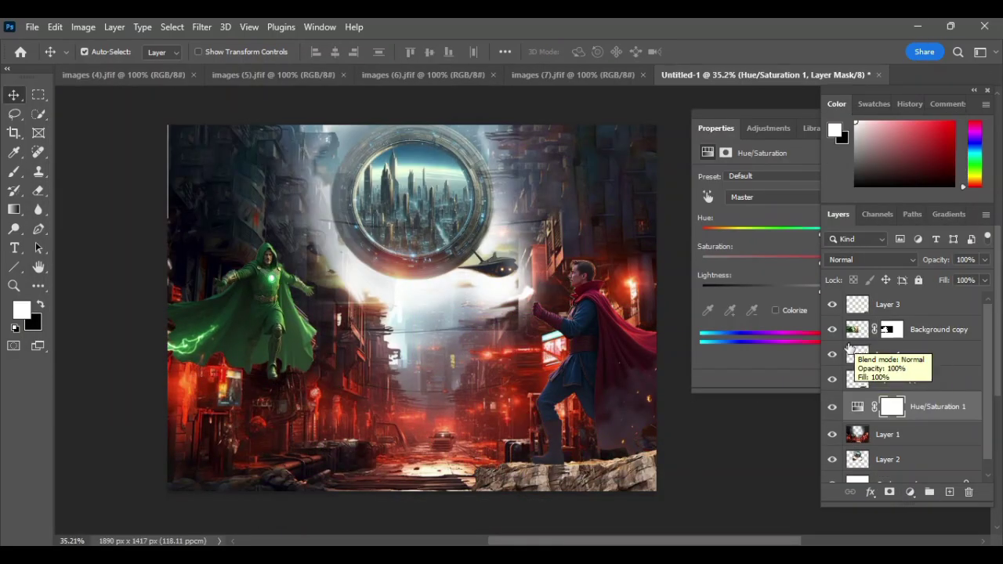
left_click_drag(822, 228, 916, 226)
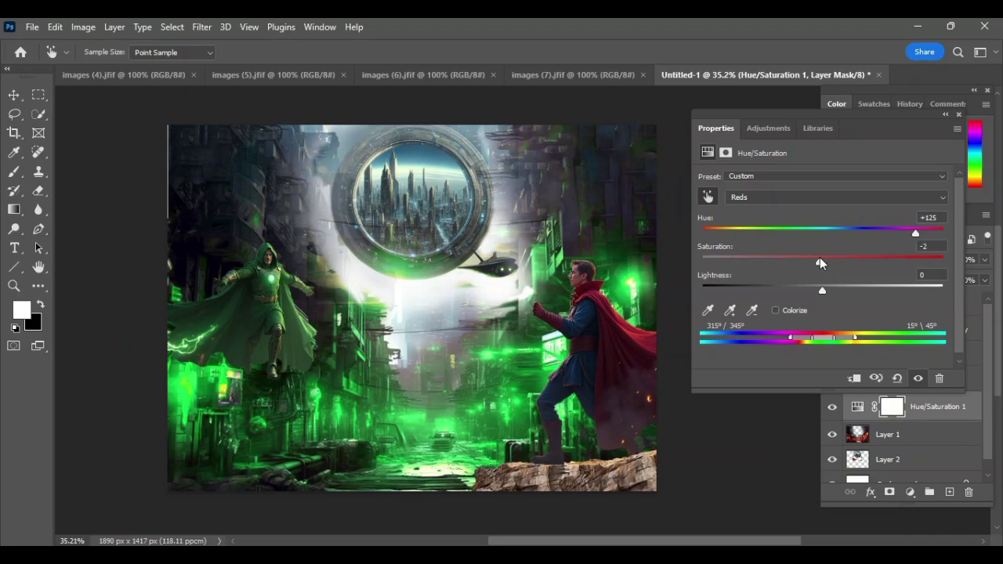
key("v")
key("b")
key("x")
left_click_drag(695, 191, 508, 534)
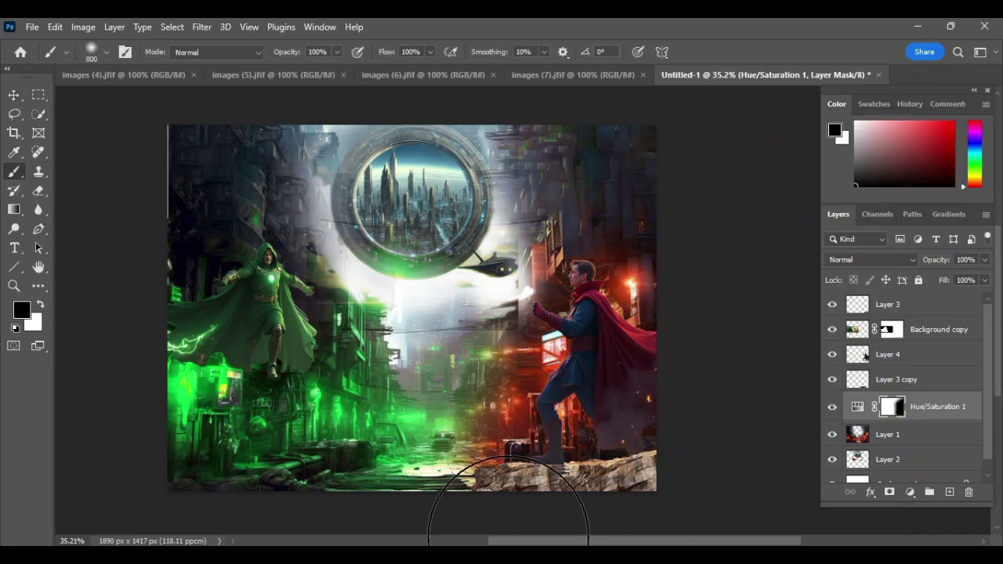
mouse_move(486, 235)
left_mouse_down()
mouse_move(541, 173)
mouse_move(337, 282)
left_mouse_up()
key("Return")
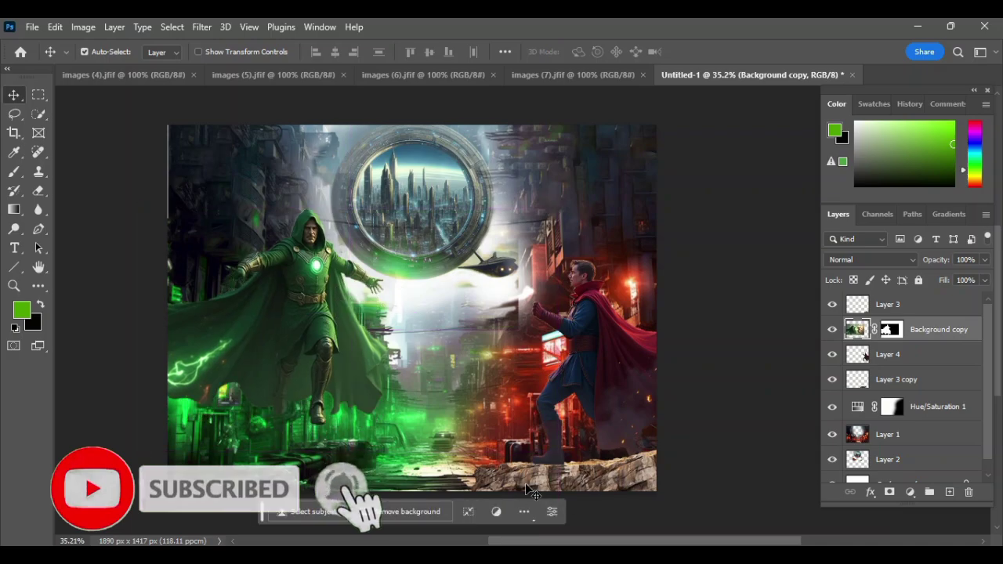
- Copy the rock strip to the left and stretch it across the bottom left
left_click(523, 476)
left_click_drag(523, 476, 258, 475)
key("ctrl+t")
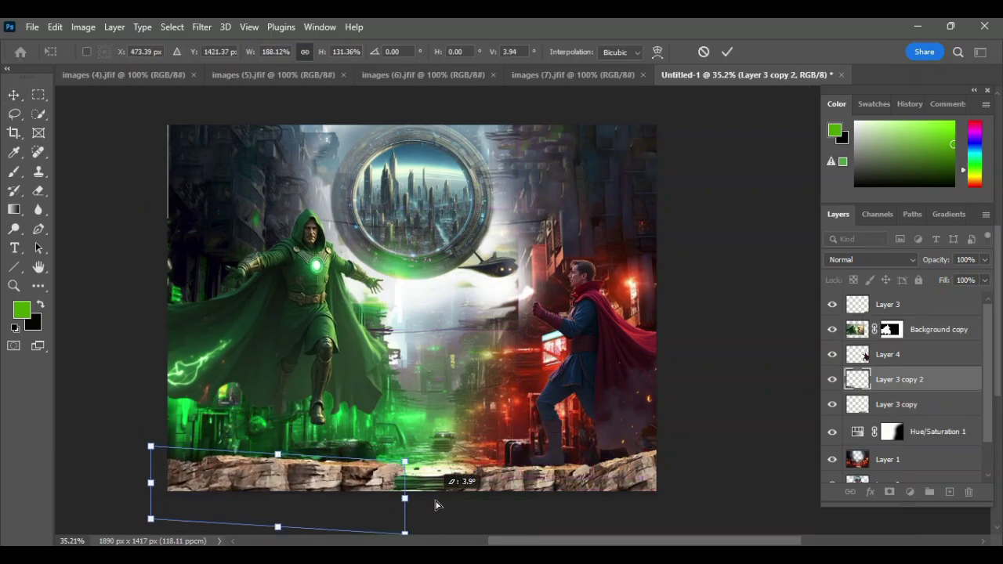
mouse_move(349, 470)
left_mouse_down()
mouse_move(236, 470)
mouse_move(261, 430)
mouse_move(235, 439)
left_mouse_up()
key("Return")
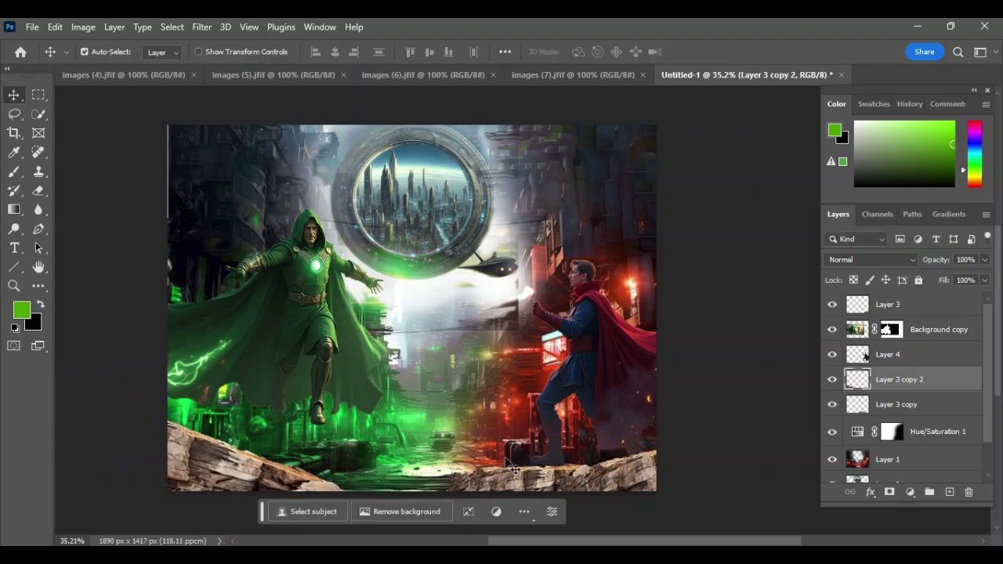
- Merge the rock layers into one and open the face image file
left_click(930, 335, "shift")
right_click(930, 335)
left_click(824, 472)
key("ctrl+o")
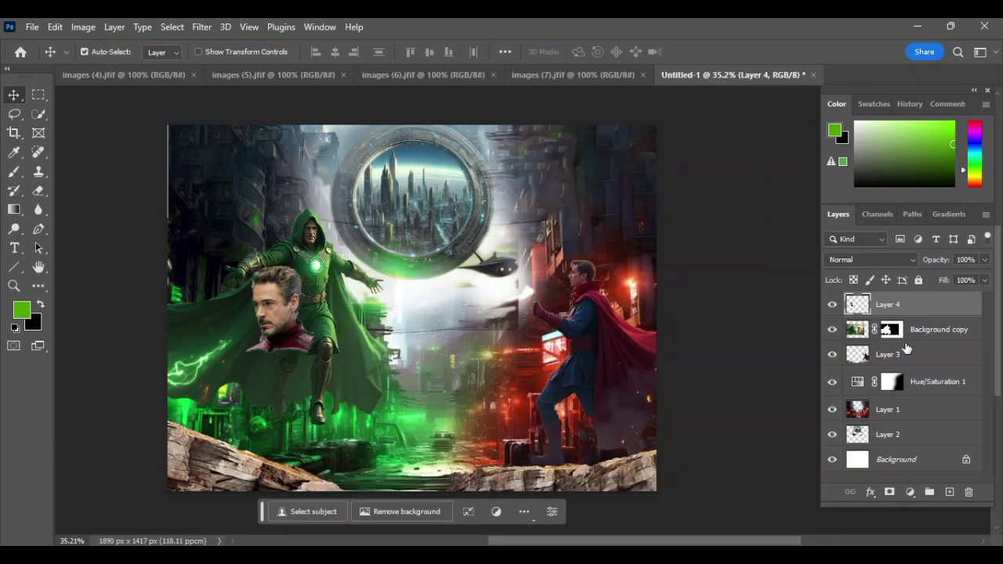
- Scale the face photo and position it onto the green figure's hooded head
key("ctrl+t")
left_click_drag(243, 349, 309, 312)
scroll(329, 290, "up", 5)
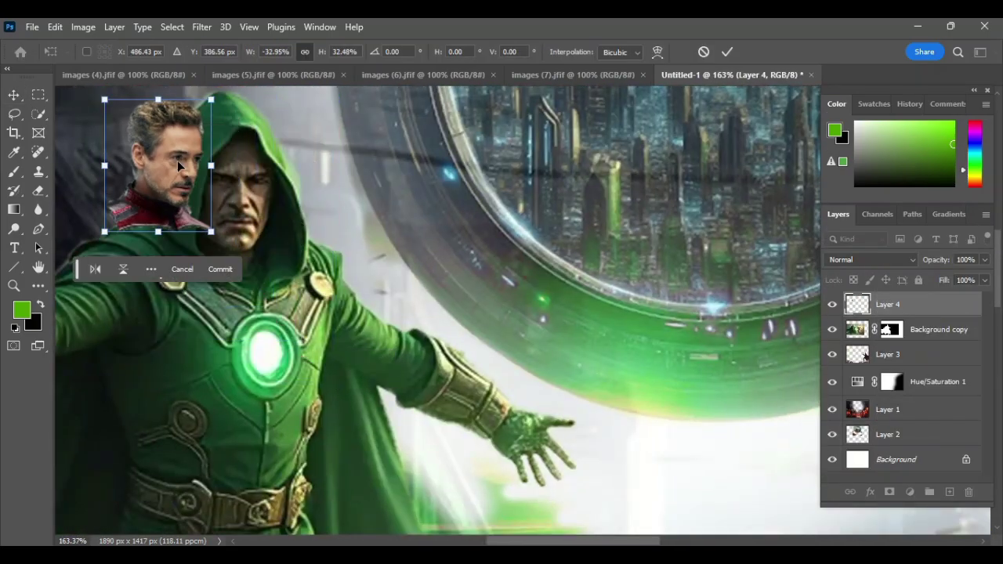
left_click_drag(179, 164, 267, 205)
key("5")
key("8")
left_click_drag(292, 279, 290, 270)
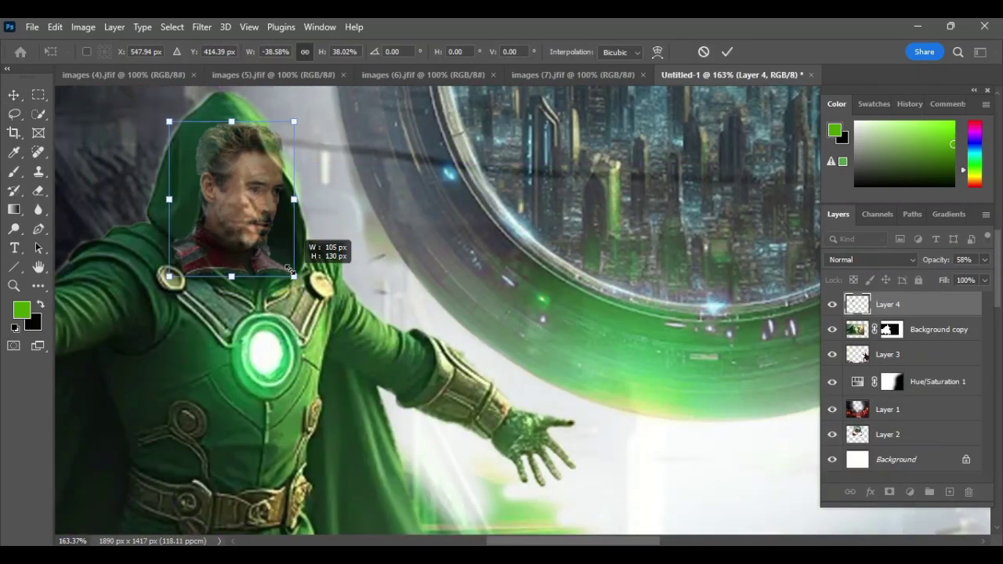
key("0")
- Mask the face layer and add Brightness/Contrast and Hue/Saturation adjustments
key("Return")
left_click(889, 491, "alt")
key("d")
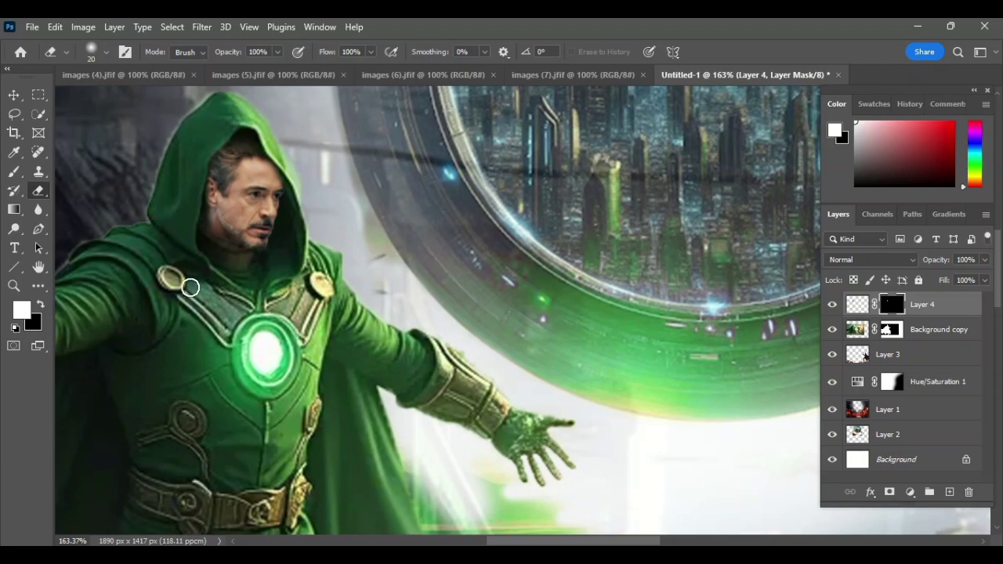
key("v")
left_click(910, 491)
left_click(850, 382)
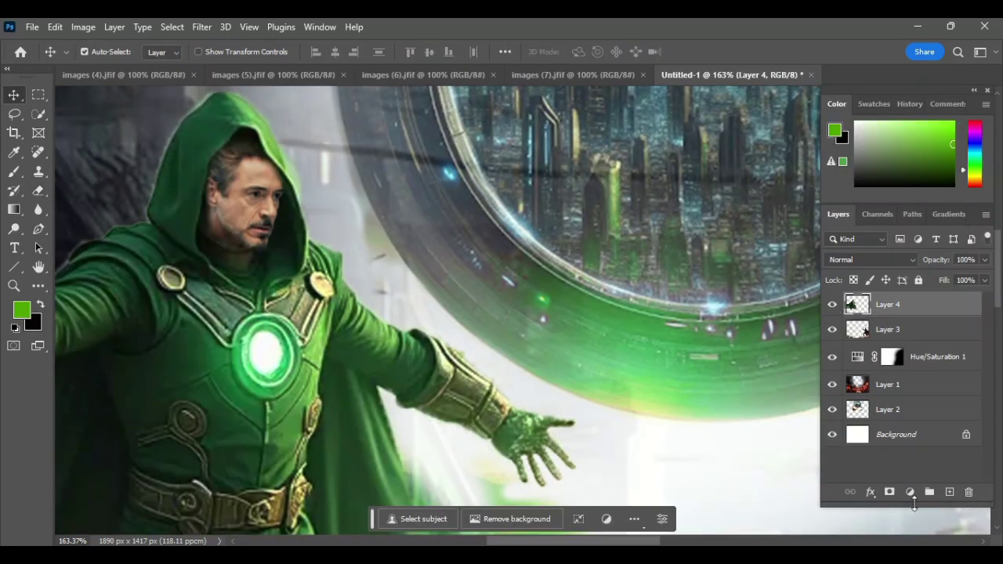
left_click(910, 492)
left_click(917, 360)
- Reduce the face's saturation slightly, set brush opacity to 74%, and sample dark red
left_click_drag(839, 272, 834, 267)
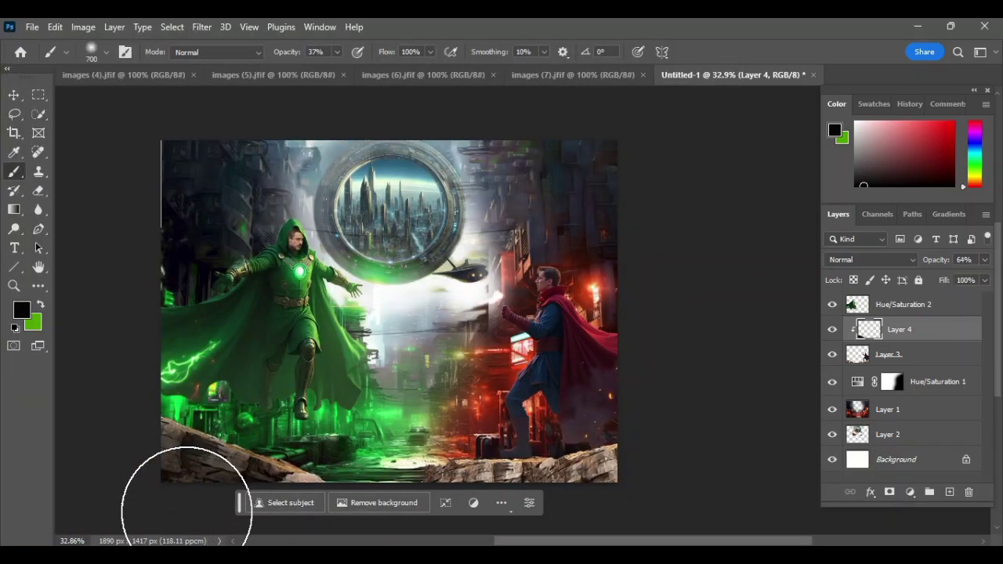
left_click_drag(358, 75, 362, 75)
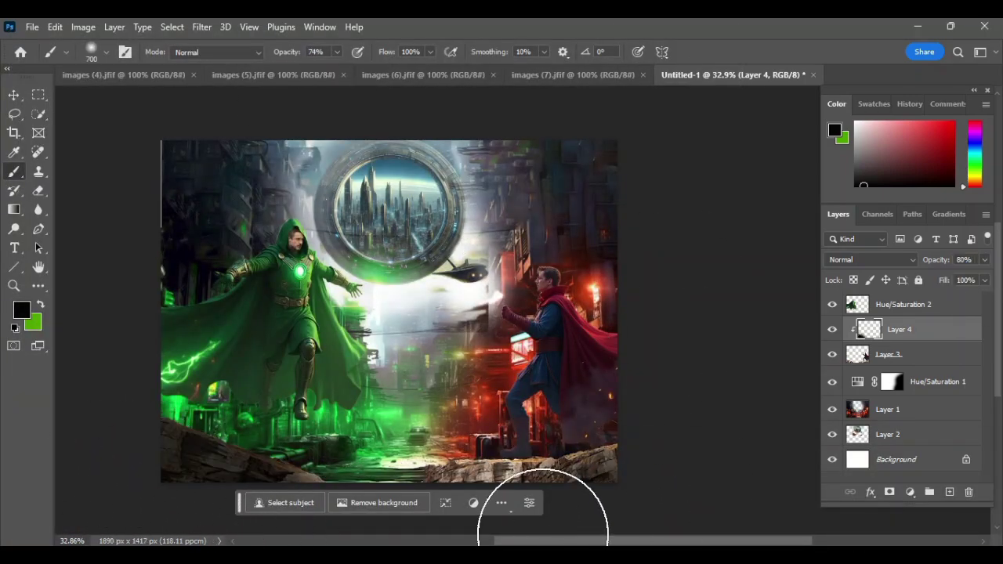
left_click(478, 416, "alt")
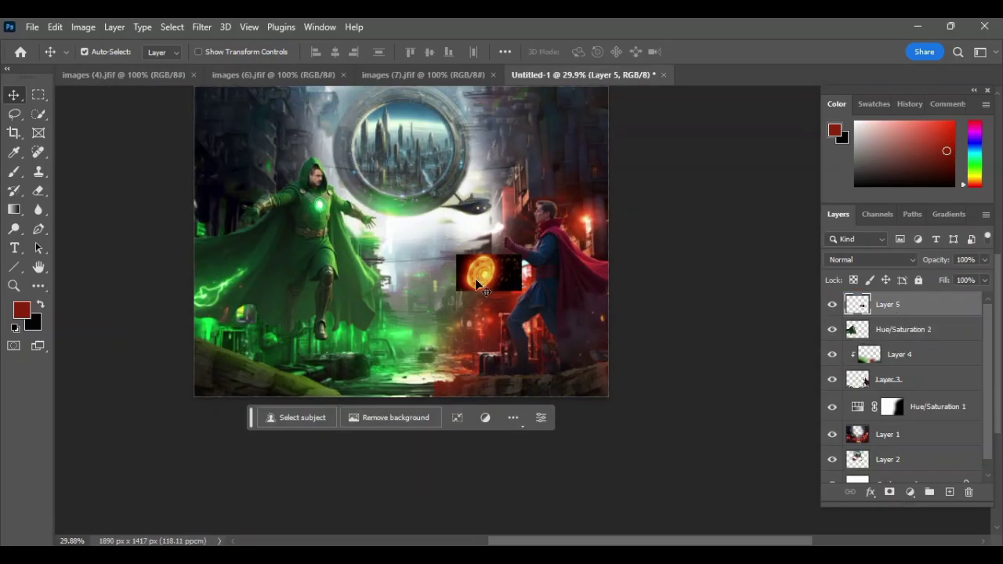
- Rotate and enlarge the fire image, moving it toward the caped hero
key("ctrl+t")
left_click_drag(526, 296, 442, 199)
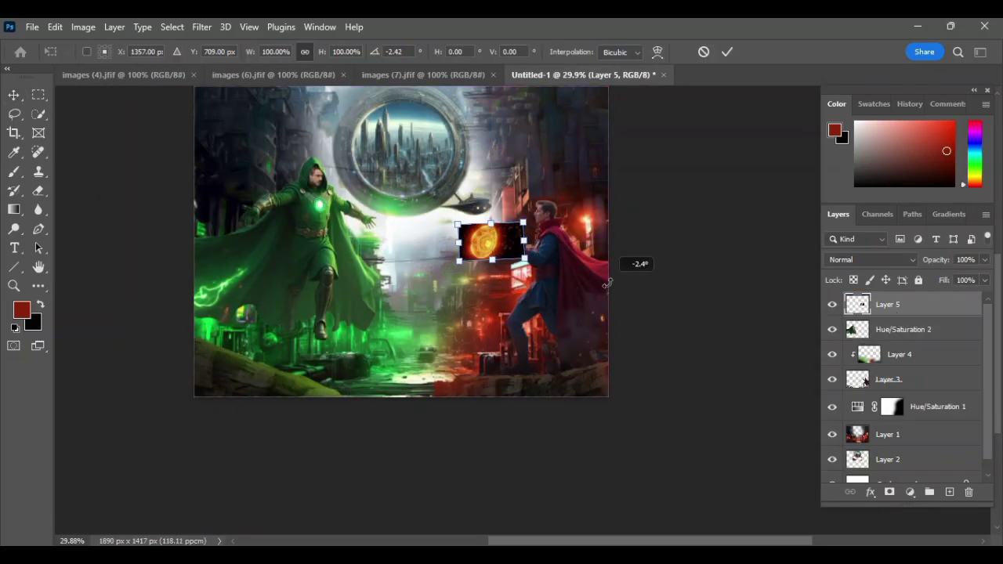
mouse_move(431, 244)
left_mouse_down()
mouse_move(525, 265)
mouse_move(460, 229)
left_mouse_up()
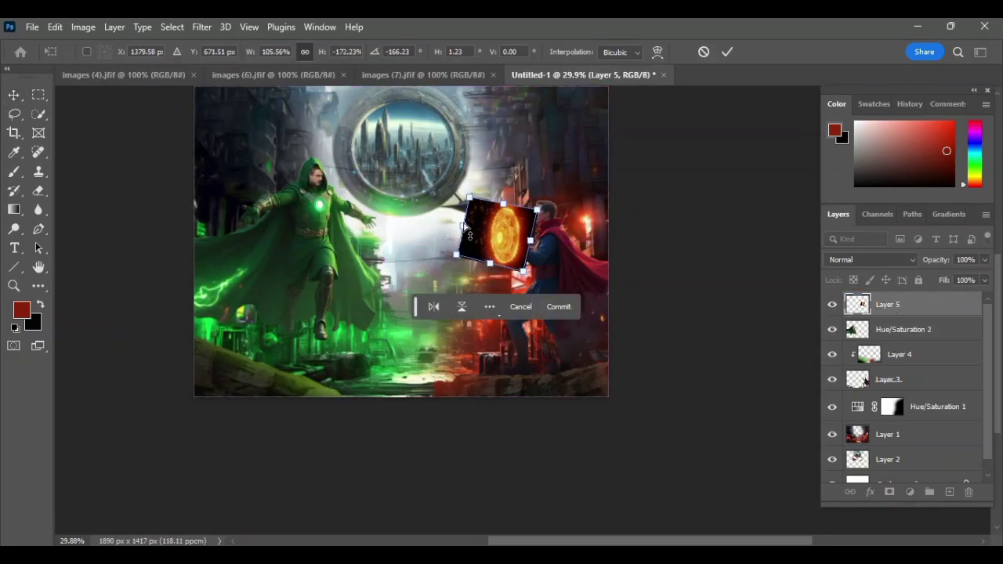
key("Return")
- Set the fire layer to Screen and position the glowing circle at the hero's hands
left_click(870, 260)
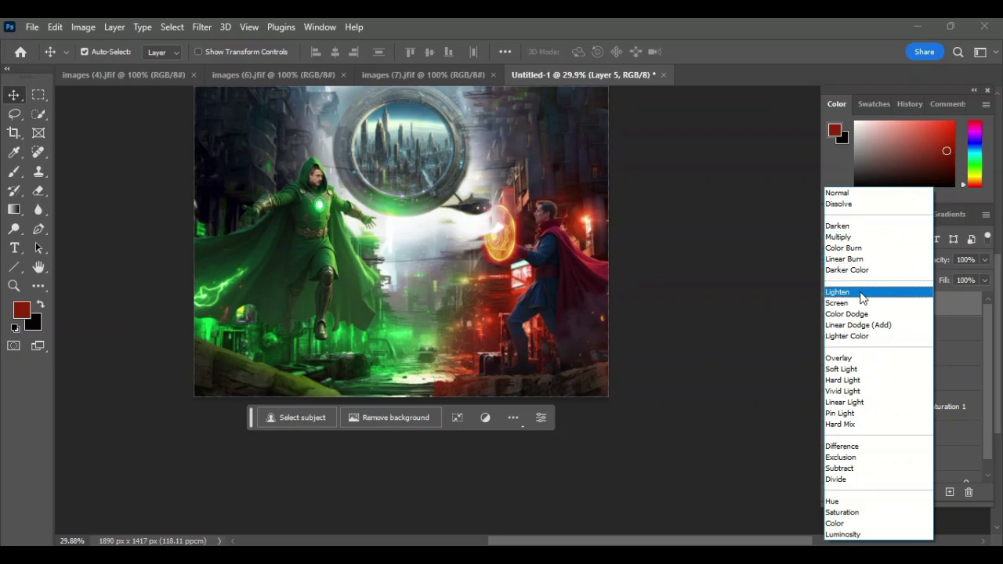
left_click(842, 302)
key("ctrl+t")
scroll(460, 282, "up", 3)
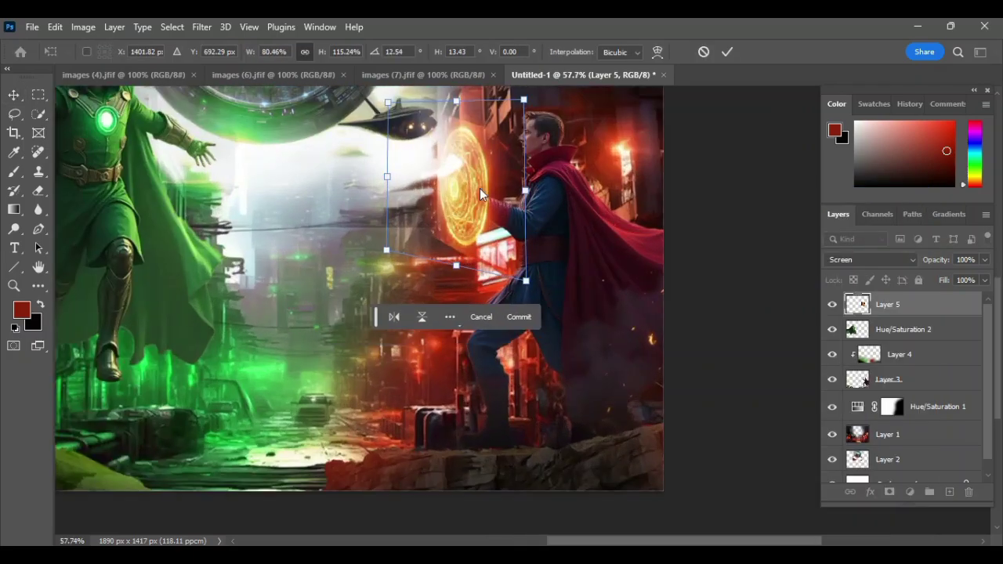
left_click_drag(480, 188, 455, 186)
- Nudge the fire circle slightly right and commit its placement
left_click(725, 51)
scroll(470, 282, "down", 3)
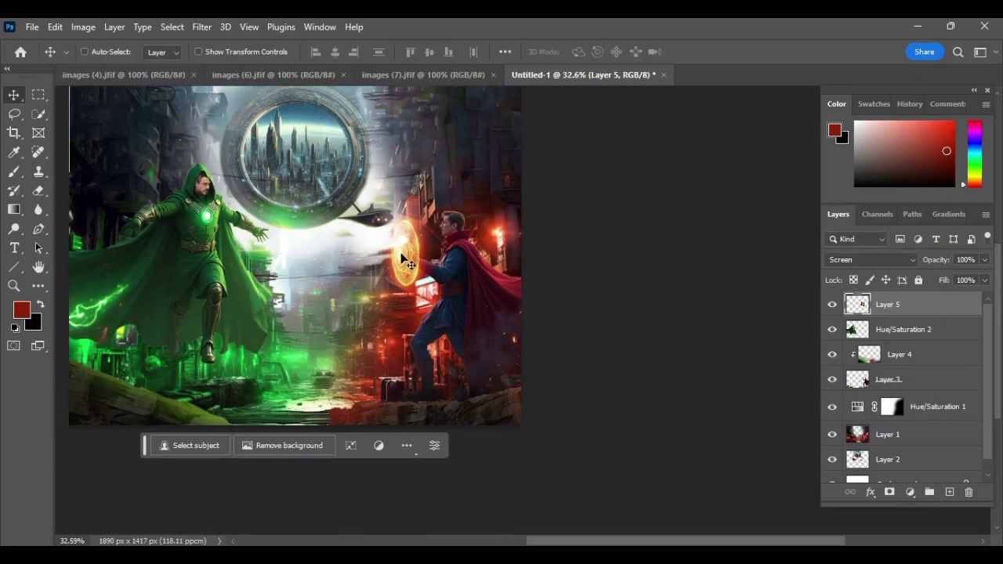
key("ctrl+t")
left_click_drag(394, 249, 405, 250)
key("Return")
- Bring in the lightning beam, enlarge it, and set it to Linear Dodge (Add) between the figures
mouse_move(273, 75)
left_mouse_down()
mouse_move(309, 126)
mouse_move(286, 270)
left_mouse_up()
key("ctrl+t")
left_click_drag(331, 296, 335, 308)
left_click_drag(323, 260, 465, 227)
left_click(870, 259)
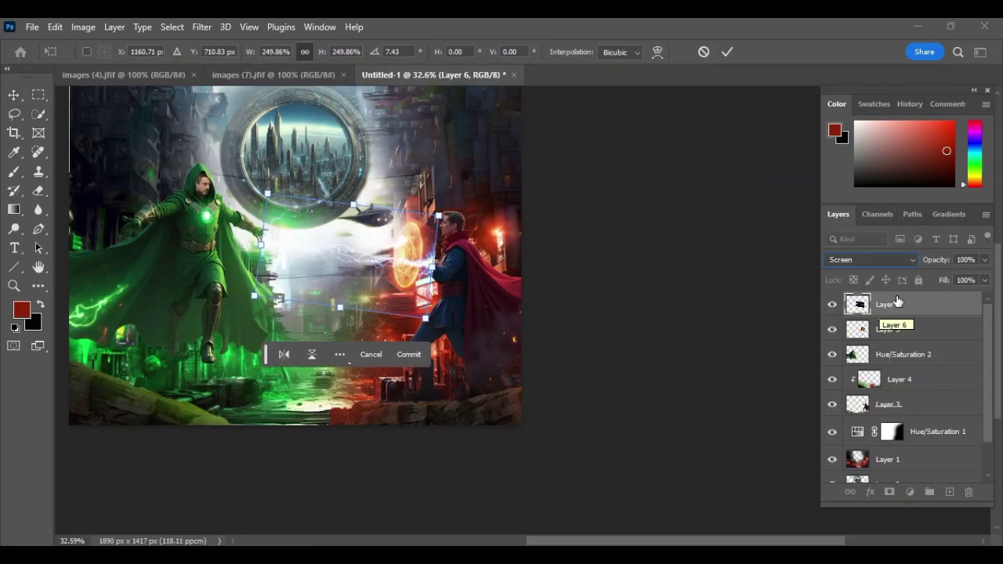
left_click(870, 325)
key("Return")
left_click_drag(374, 247, 379, 257)
- Narrow, squash and tilt the lightning beam to fit between the two figures
key("ctrl+t")
left_click_drag(450, 247, 408, 247)
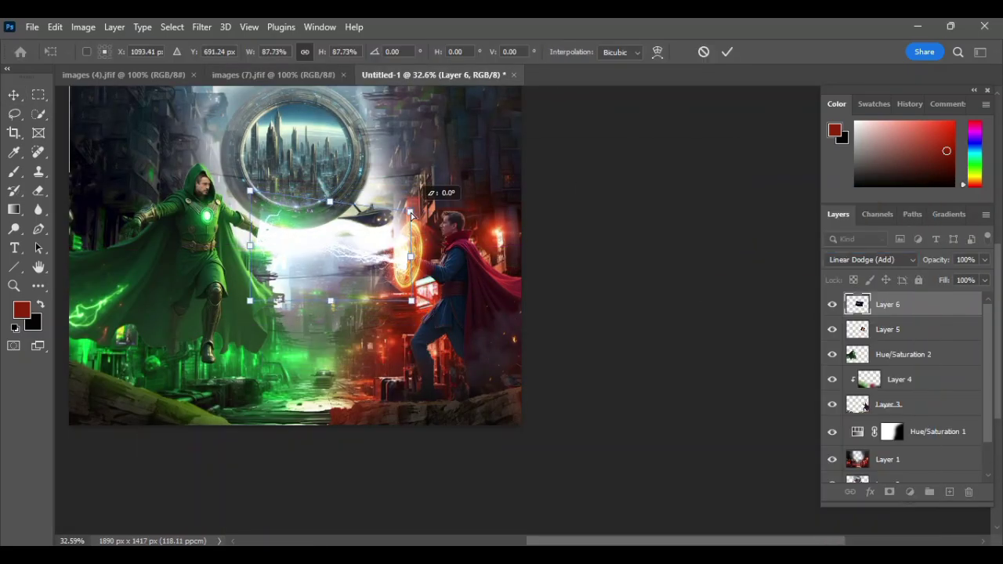
scroll(256, 184, "up", 2)
left_click_drag(265, 298, 270, 284)
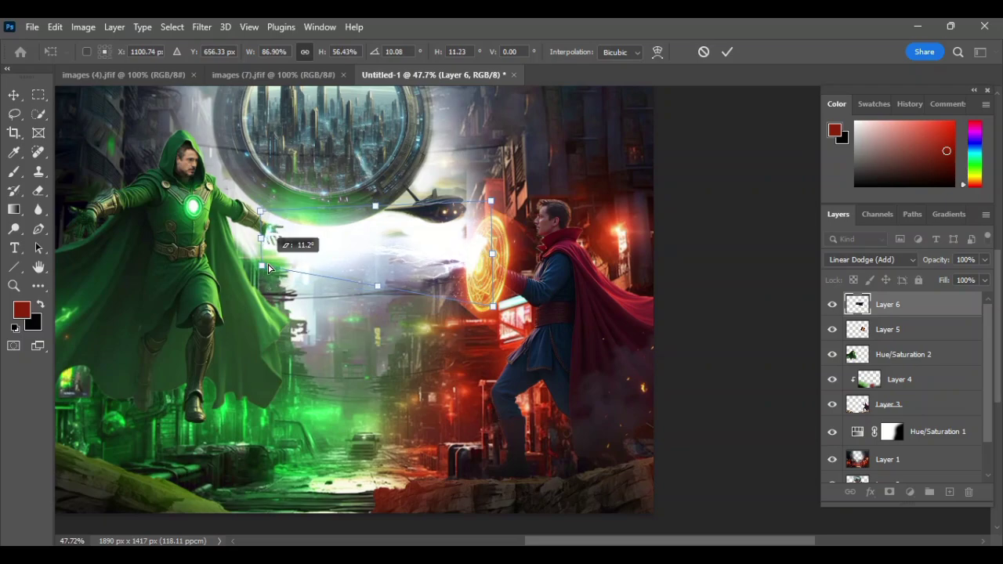
key("Return")
- Duplicate the beam and rotate the copy into line at the green figure's hand
key("ctrl+j")
left_click_drag(432, 258, 257, 224)
key("ctrl+t")
left_click_drag(501, 270, 497, 265)
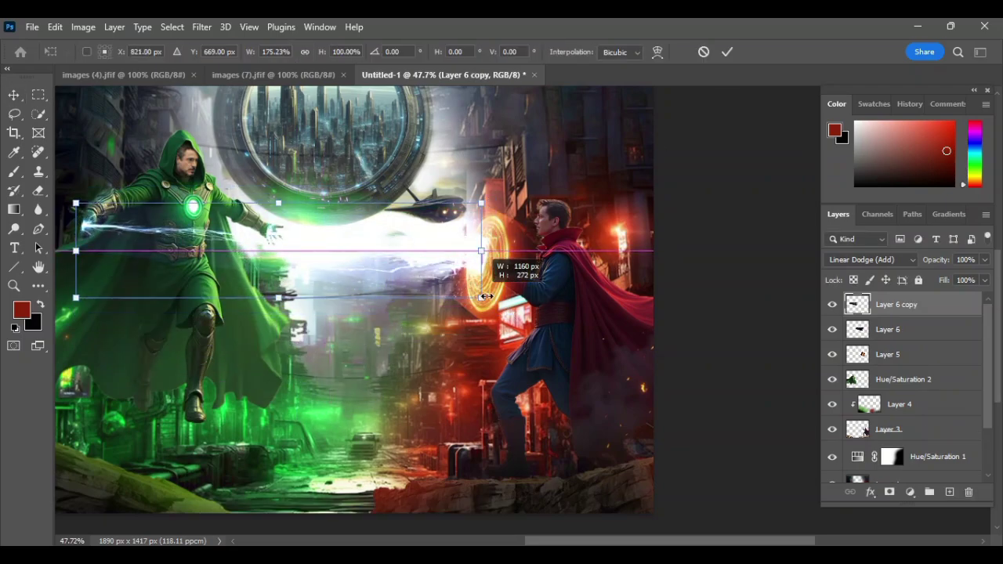
scroll(496, 300, "up", 3)
key("Return")
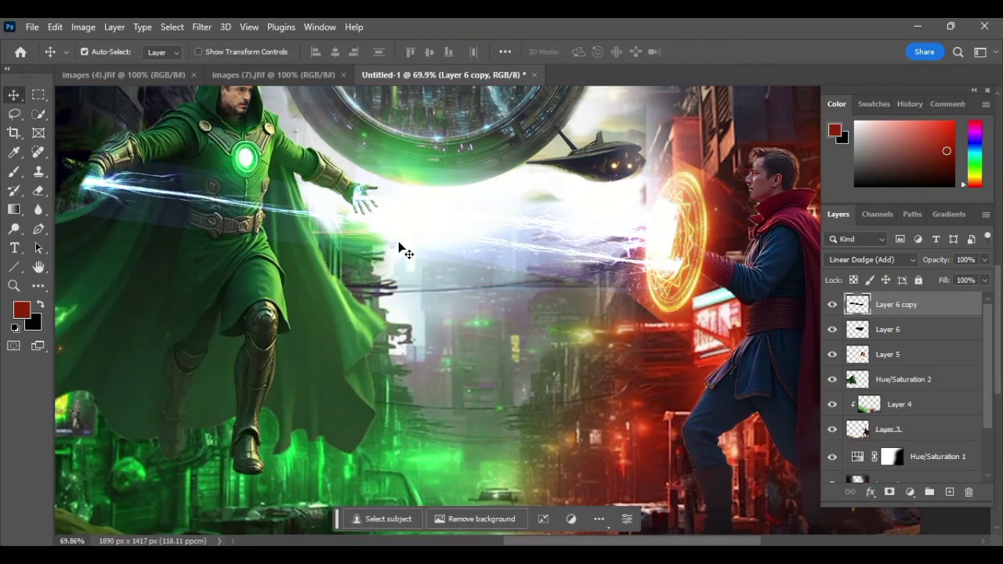
scroll(275, 280, "down", 4)
- Bring in the lightning bolt image and scale it at the lower left
left_click_drag(273, 74, 470, 157)
key("ctrl+t")
mouse_move(470, 235)
left_mouse_down()
mouse_move(141, 368)
mouse_move(220, 462)
left_mouse_up()
- Blend the lightning bolt with Lighten and move it into place
left_click(870, 260)
left_click(878, 303)
key("Return")
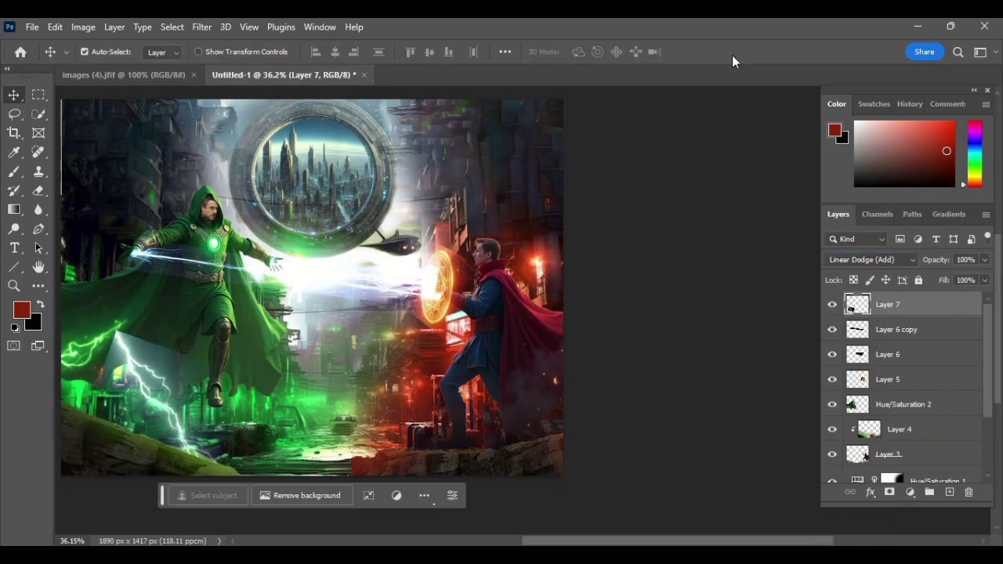
left_click(870, 260)
left_click(837, 291)
left_click_drag(122, 345, 137, 373)
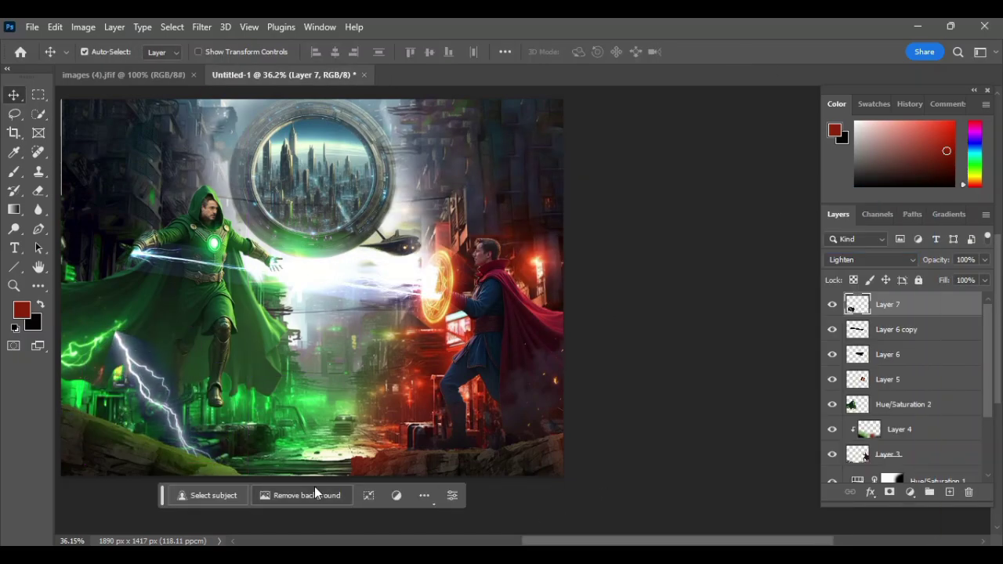
- Duplicate the bolt toward the street's middle, shift greens toward cyan, and blend with Screen
left_click_drag(199, 397, 198, 397)
left_click_drag(286, 384, 326, 384)
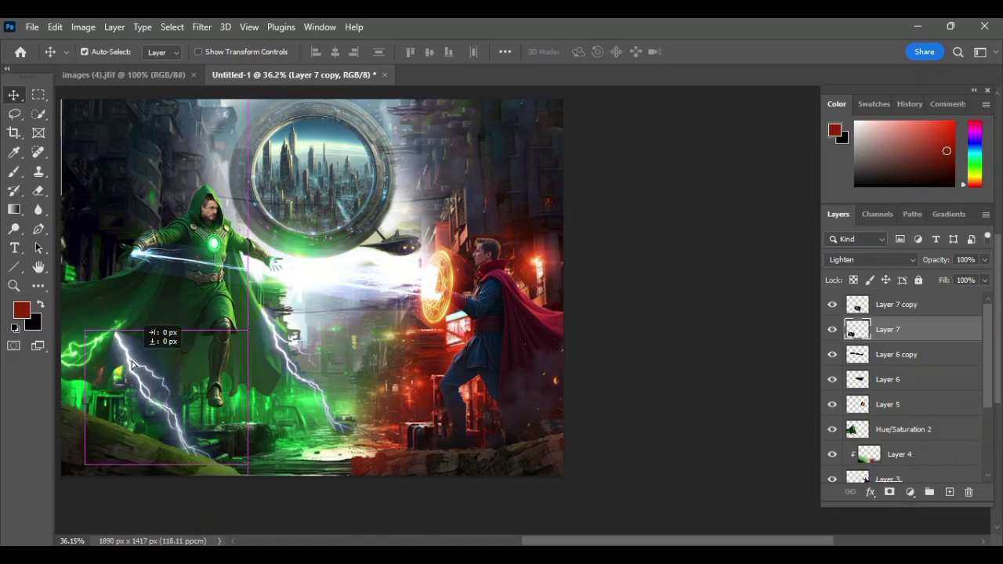
left_click_drag(793, 243, 789, 252)
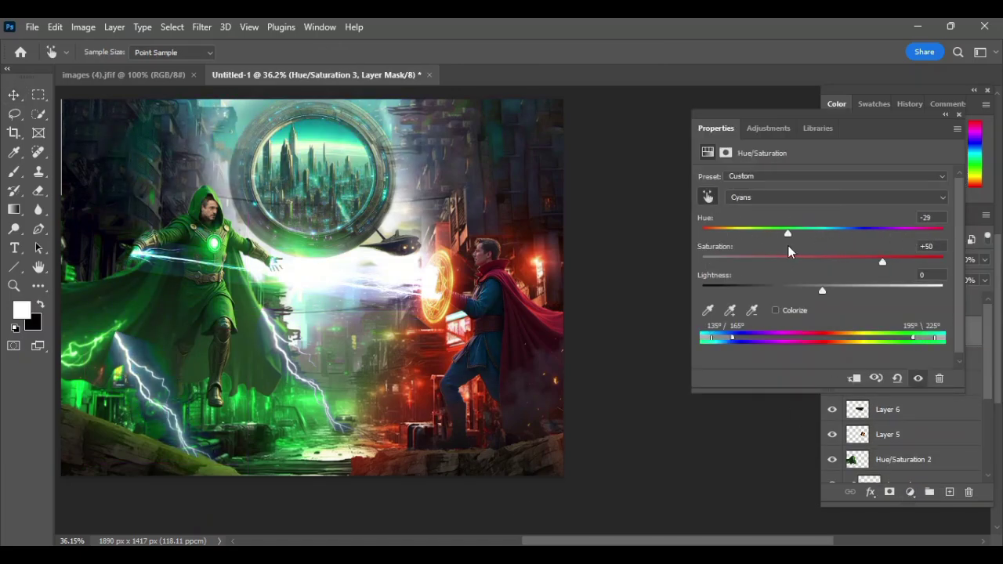
left_click(870, 259)
left_click(878, 307)
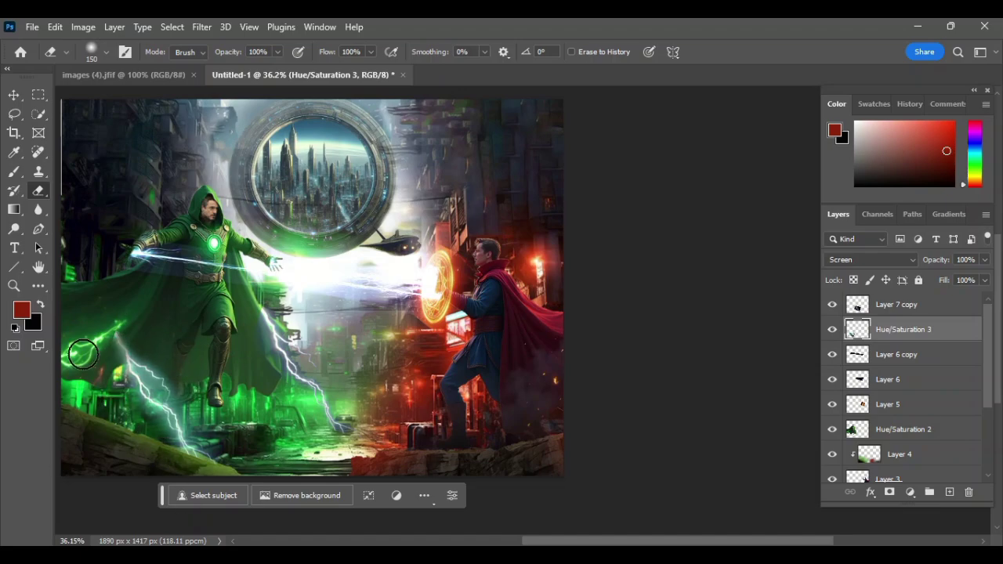
- Reposition and resize the lower-left bolt, then move the middle copy down-left
left_click_drag(149, 380, 142, 374)
key("ctrl+t")
left_click_drag(78, 437, 101, 447)
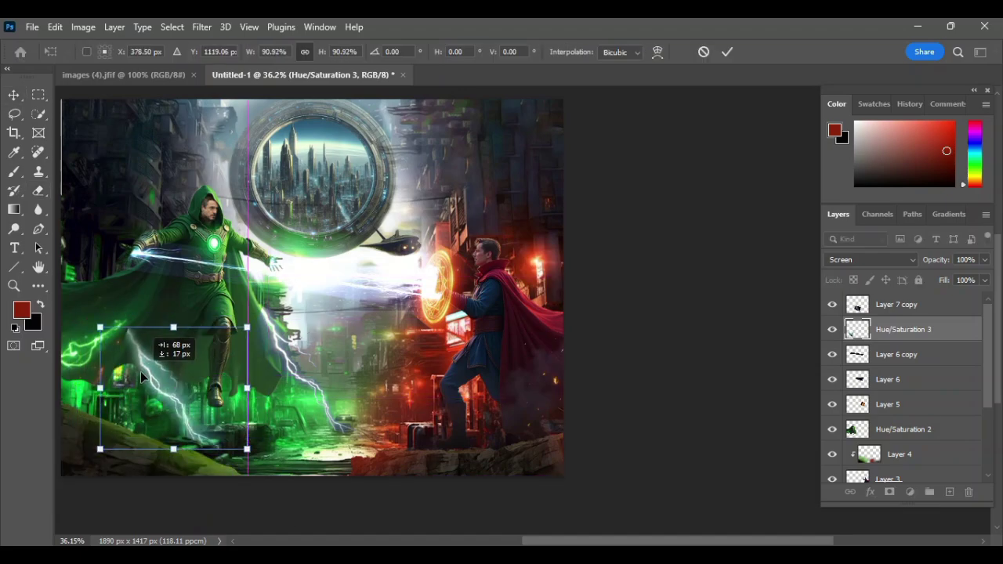
key("Return")
left_click_drag(289, 359, 278, 372)
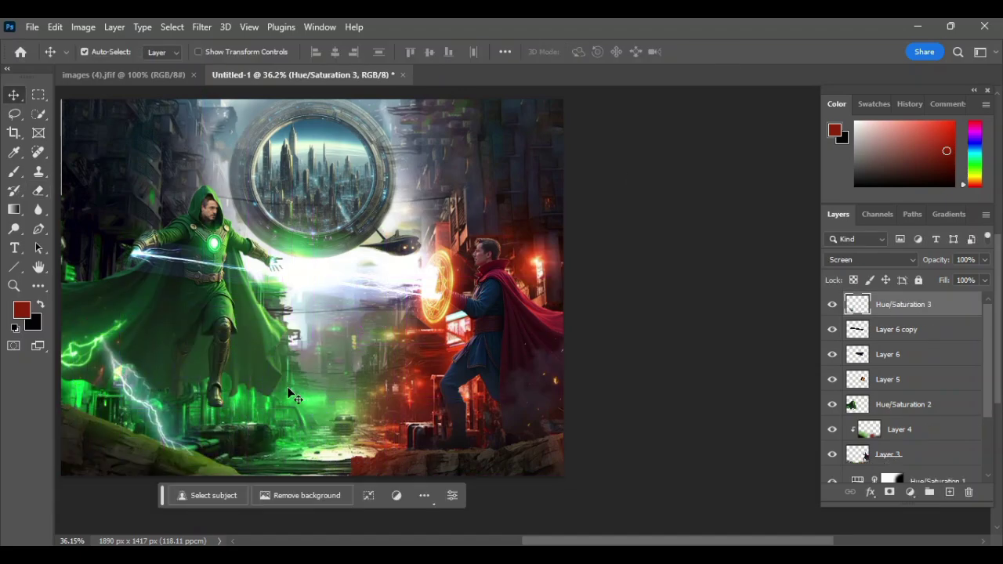
scroll(901, 391, "down", 3)
- Select the hero's layer and sample a new foreground colour from the image
left_click(901, 420)
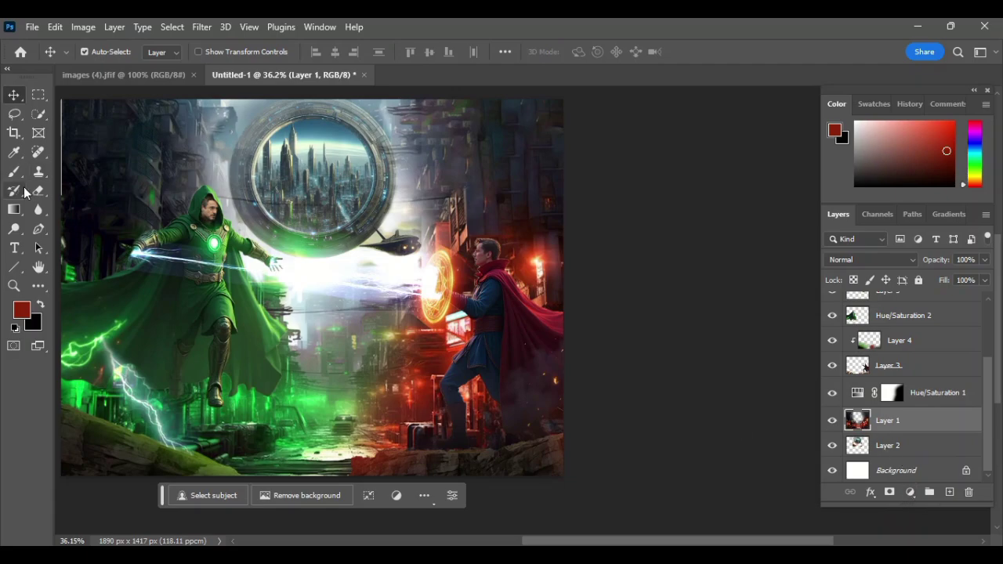
key("i")
left_click(22, 309)
left_click_drag(287, 104, 329, 180)
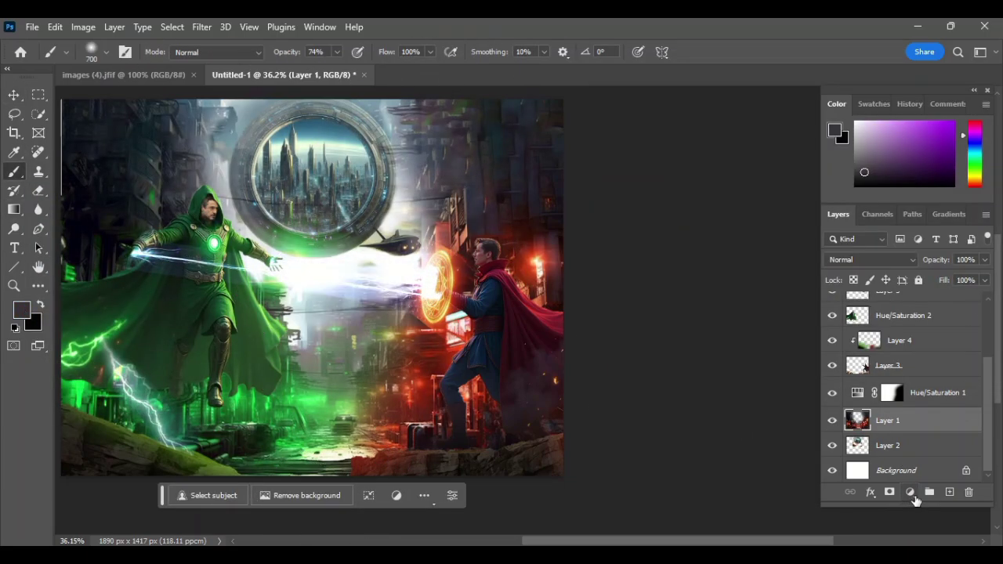
- Add a Brightness/Contrast adjustment with brightness around -71 and contrast 90
left_click(910, 492)
left_click_drag(818, 217, 700, 217)
left_click_drag(886, 246, 931, 246)
left_click_drag(700, 217, 765, 217)
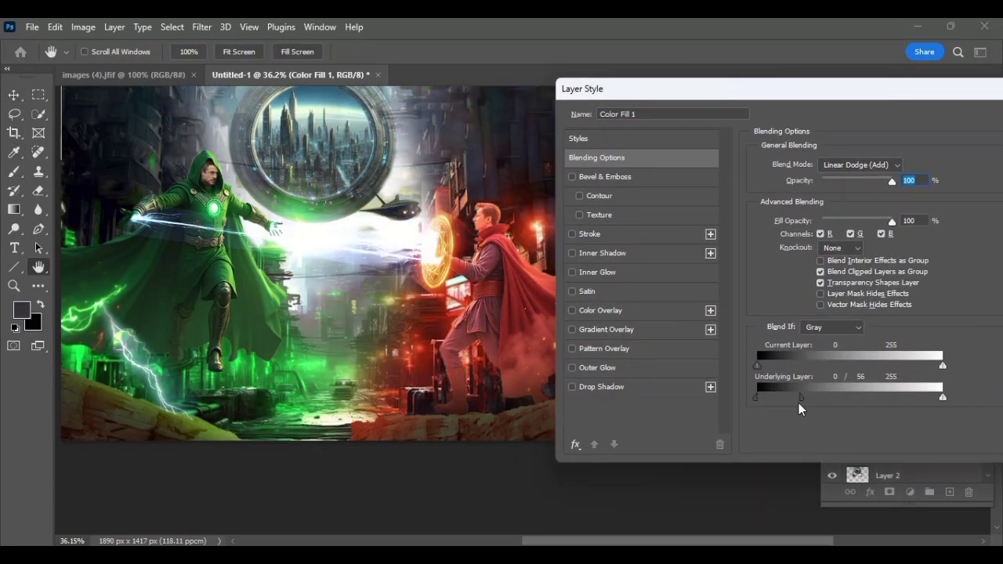
- Change the Color Fill 1 colour to red
key("Return")
double_click(873, 368)
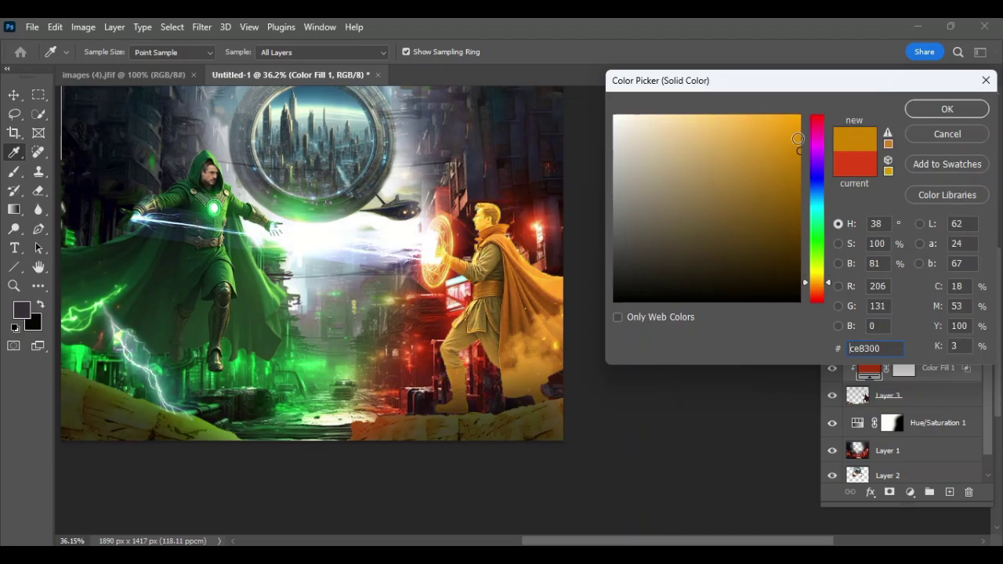
key("Return")
double_click(869, 368)
key("Return")
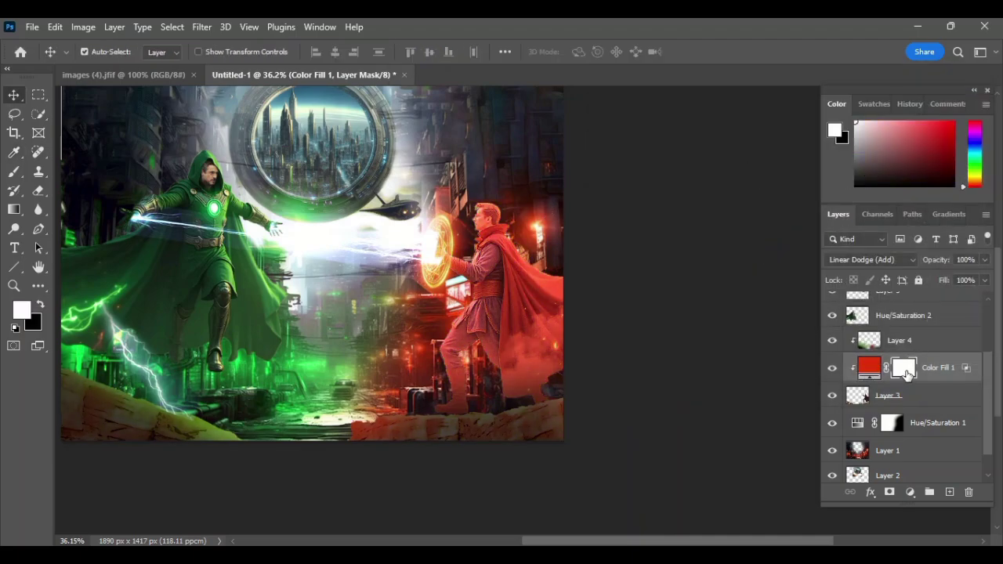
- Invert the Color Fill 1 mask and set a 250 brush for painting it back
left_click(904, 367)
key("ctrl+i")
key("b")
key("bracketleft")
key("bracketleft")
key("bracketleft")
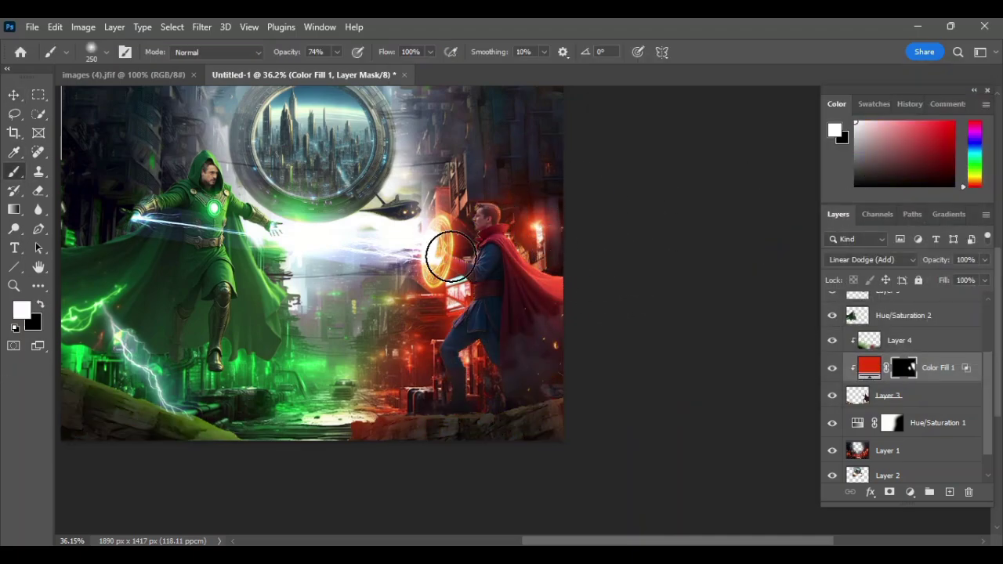
scroll(450, 256, "up", 2)
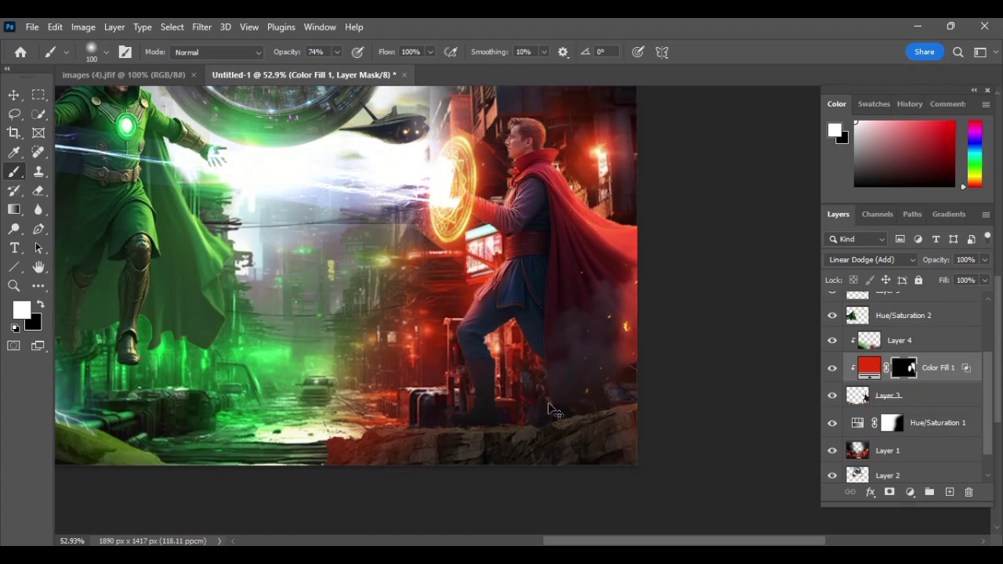
- Pick a green colour on Layer 4 and add a new empty layer above Hue/Saturation 2
left_click(899, 340)
left_click(21, 310)
left_click(945, 107)
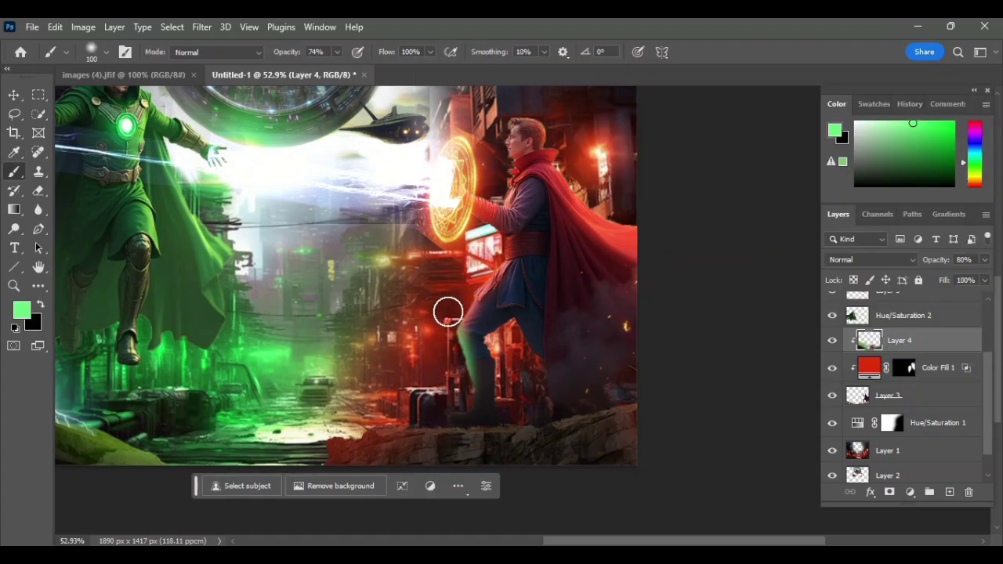
left_click(909, 374)
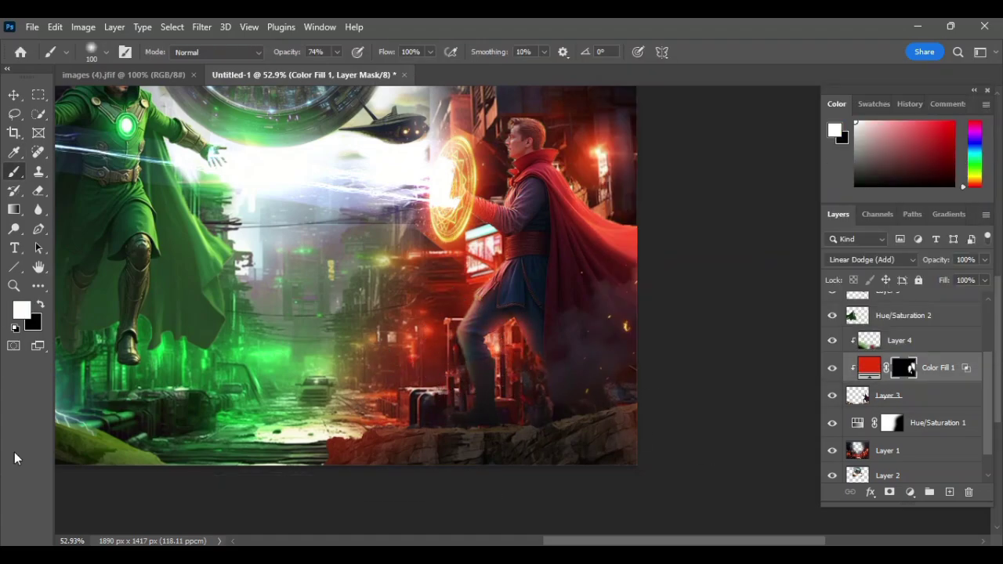
left_click(900, 340)
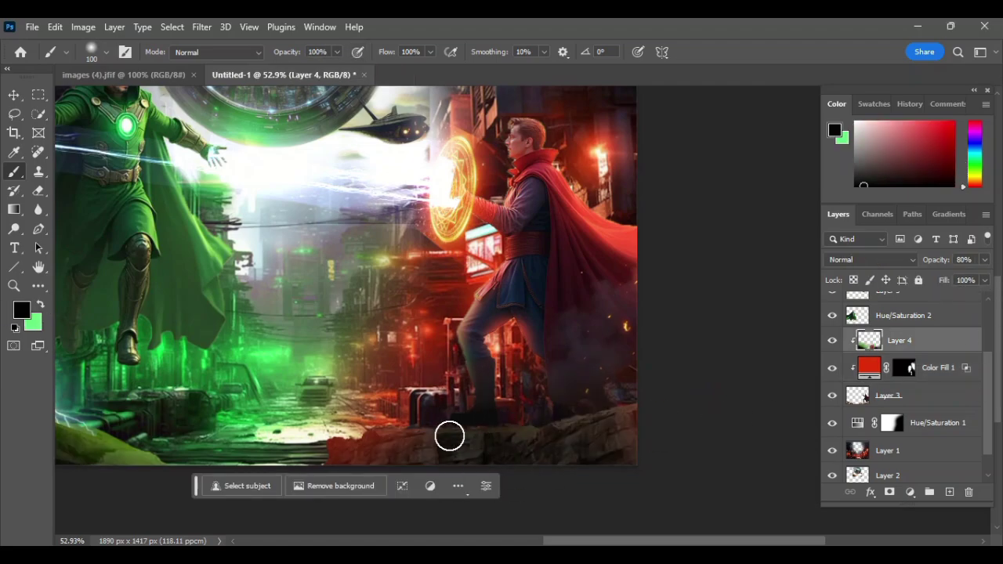
key("ctrl+0")
key("v")
key("ctrl+shift+alt+n")
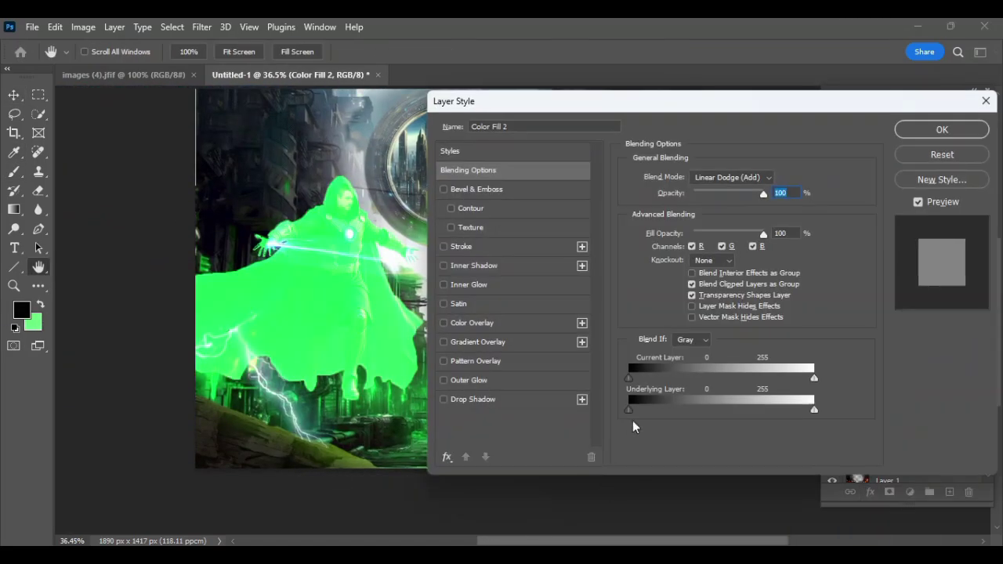
- Clip a green colour fill to the figure, invert its mask, and ready a 100 white brush
left_click_drag(632, 420, 593, 422)
key("Return")
key("ctrl+i")
key("b")
key("x")
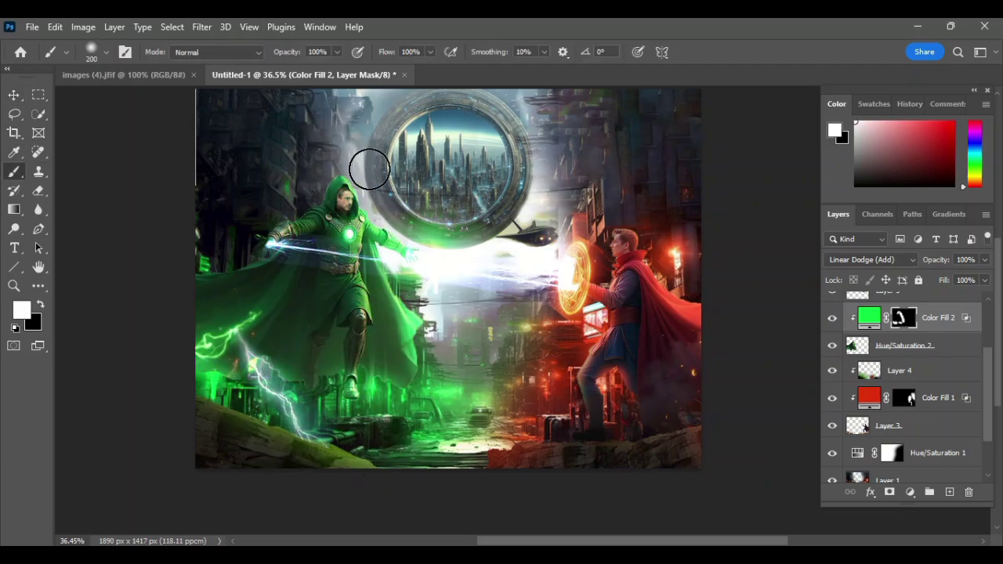
key("bracketleft")
key("bracketleft")
key("bracketleft")
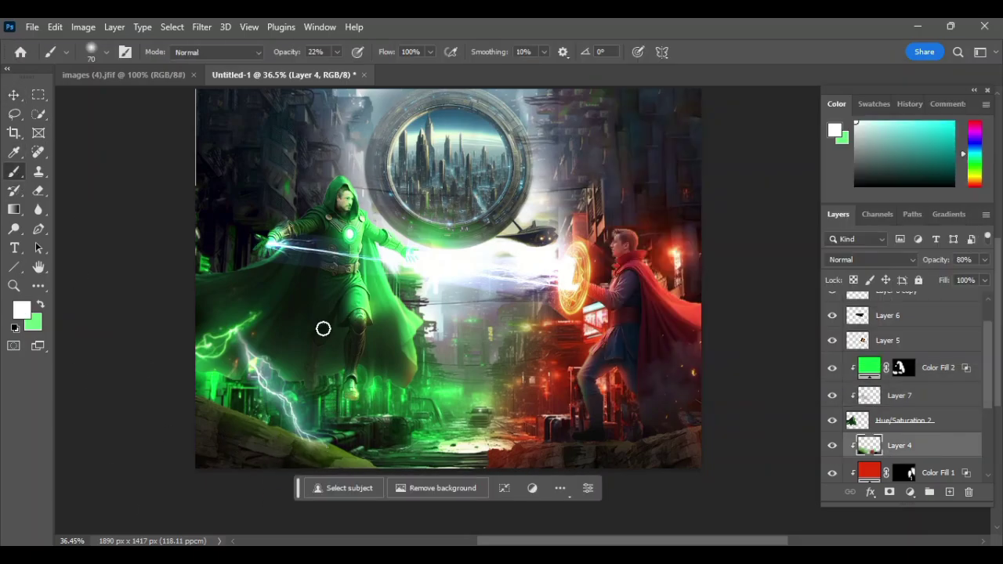
- Bring up the Open dialog showing the AAMIR folder
key("ctrl+o")
scroll(353, 235, "down", 5)
scroll(353, 235, "down", 2)
- Open the fire image from the AAMIR folder
left_click(91, 61)
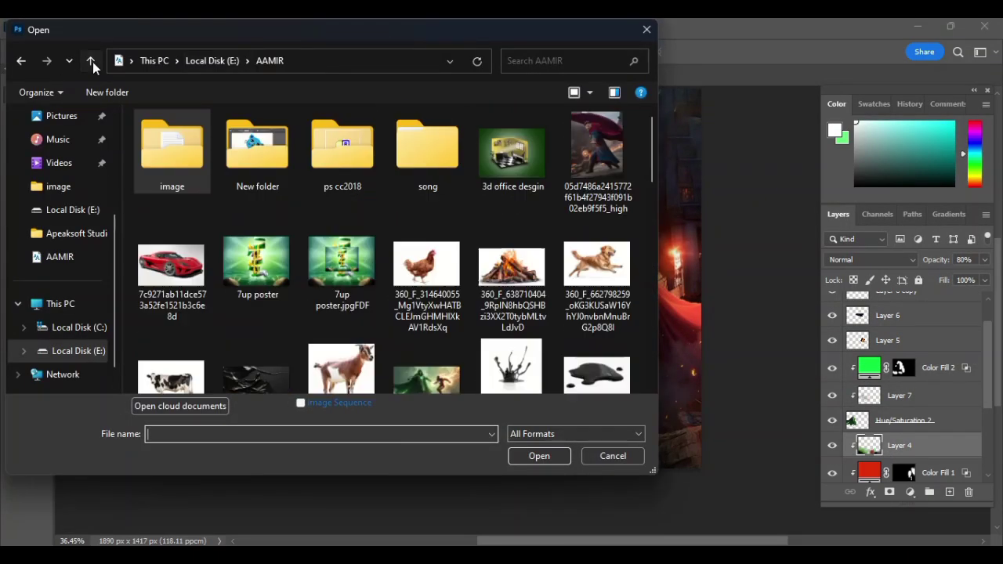
key("alt+Left")
scroll(353, 258, "up", 5)
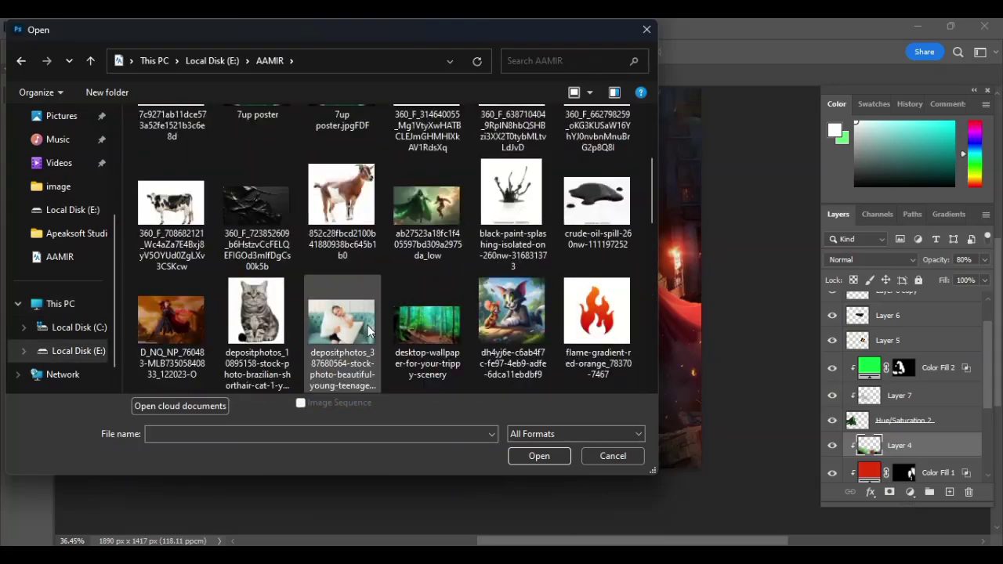
scroll(353, 258, "down", 5)
scroll(448, 324, "down", 5)
double_click(449, 324)
- Place the fire on Untitled-1, stretched and tilted along the bottom-right street
left_click_drag(123, 75, 259, 157)
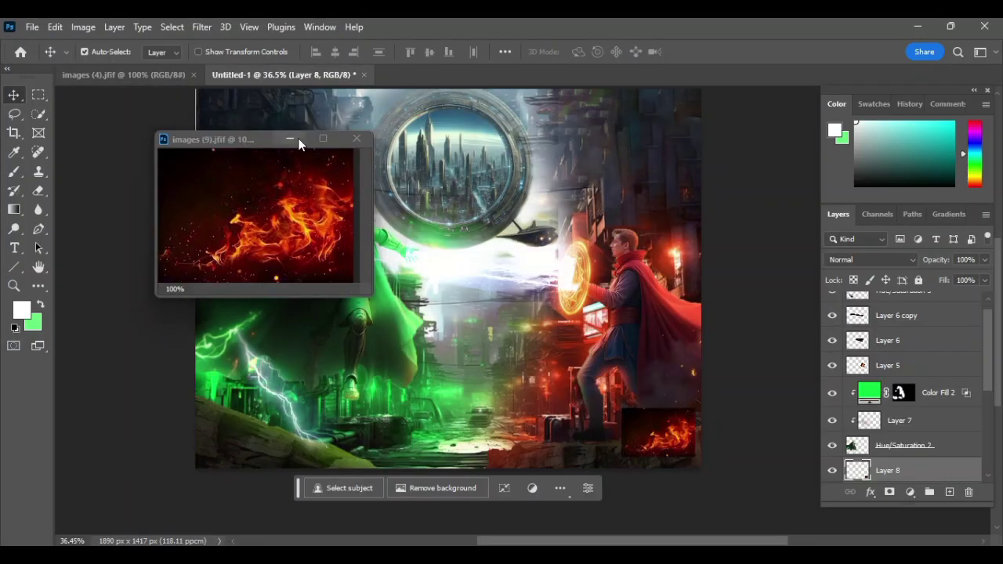
left_click_drag(298, 228, 627, 431)
key("alt+shift+s")
left_click_drag(558, 435, 515, 433)
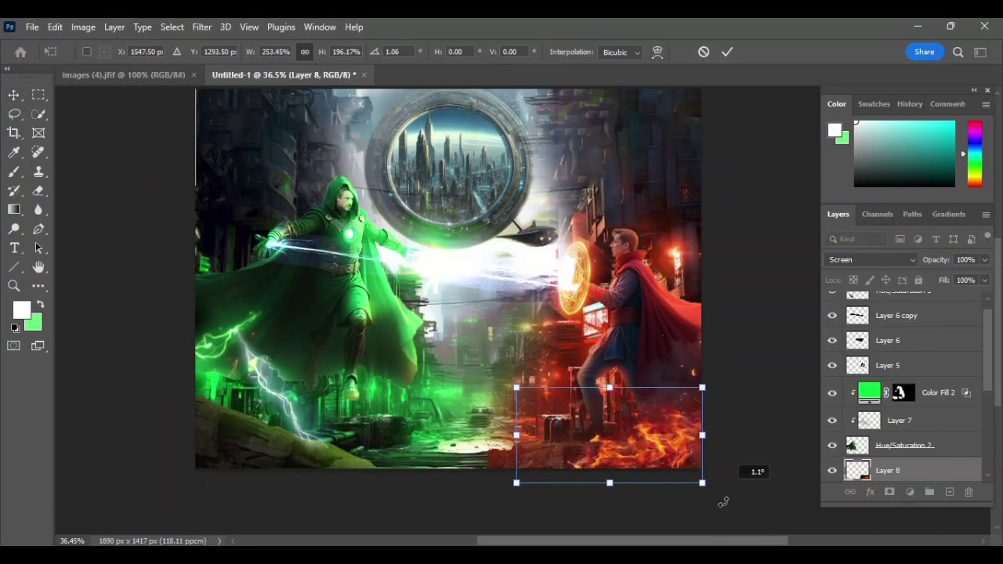
left_click_drag(720, 502, 717, 490)
left_click_drag(665, 430, 678, 433)
key("Return")
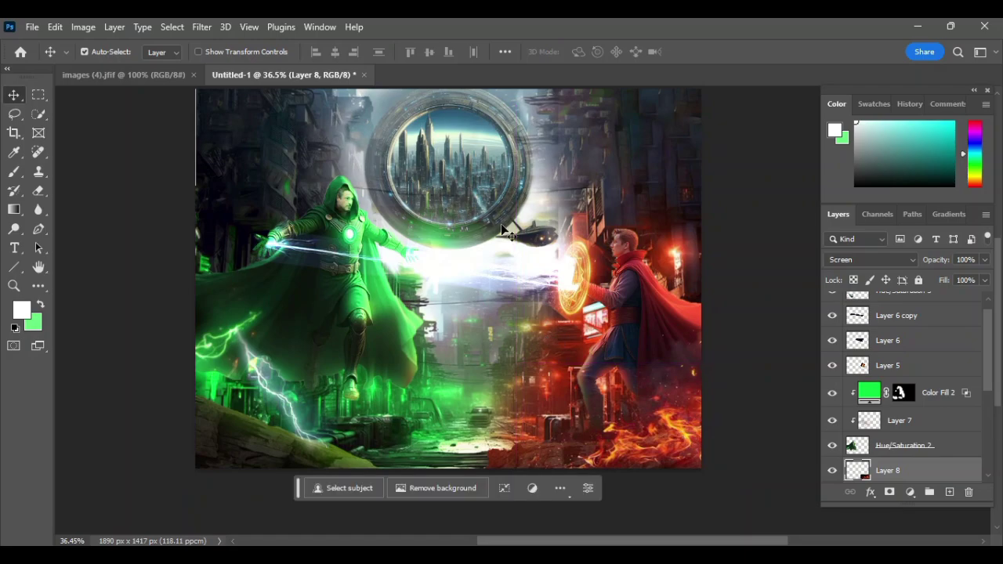
- Add an orange colour fill clipped to Layer 5 with an inverted mask for painting
left_click(910, 492)
left_click(916, 233)
left_click(945, 108)
key("alt+shift+w")
key("ctrl+i")
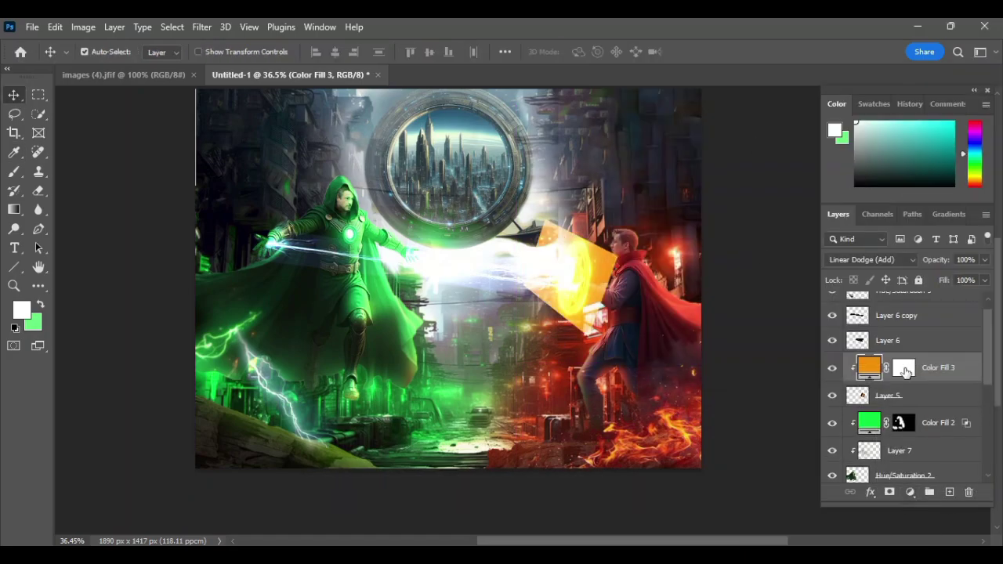
key("b")
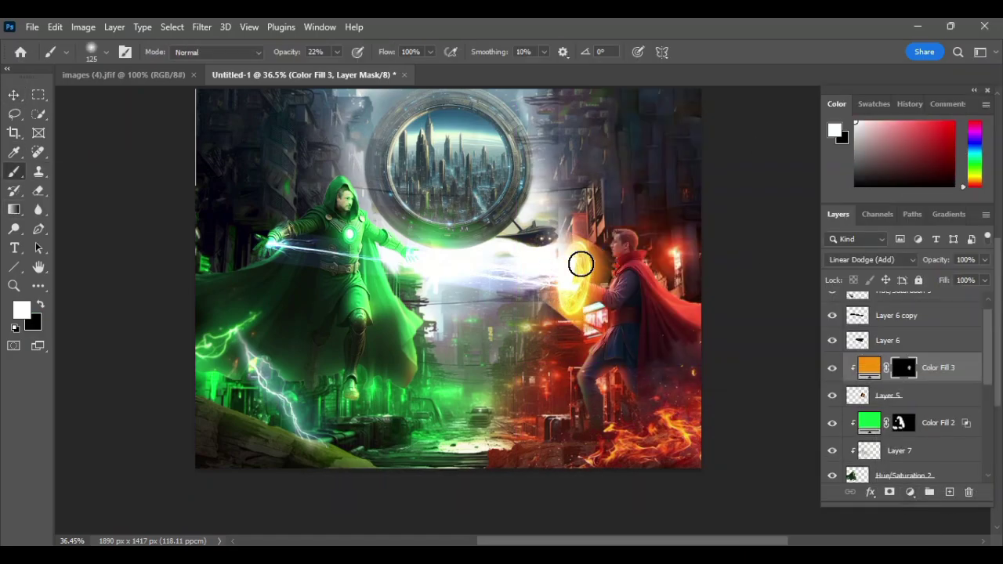
key("ctrl+t")
left_click(14, 94)
- Open the glow image, shrink it to 68%, and duplicate a copy onto the portal
left_click(32, 27)
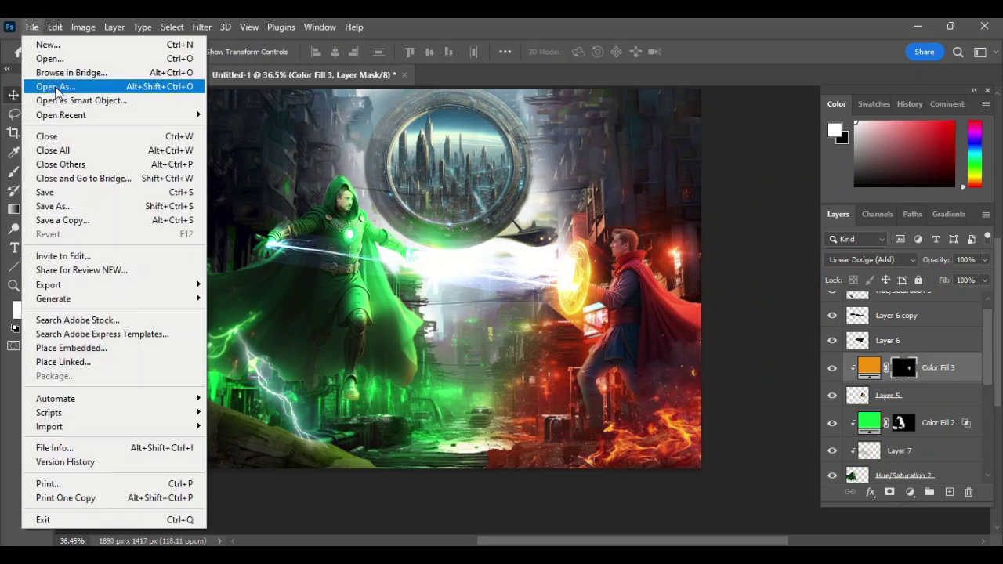
left_click(49, 88)
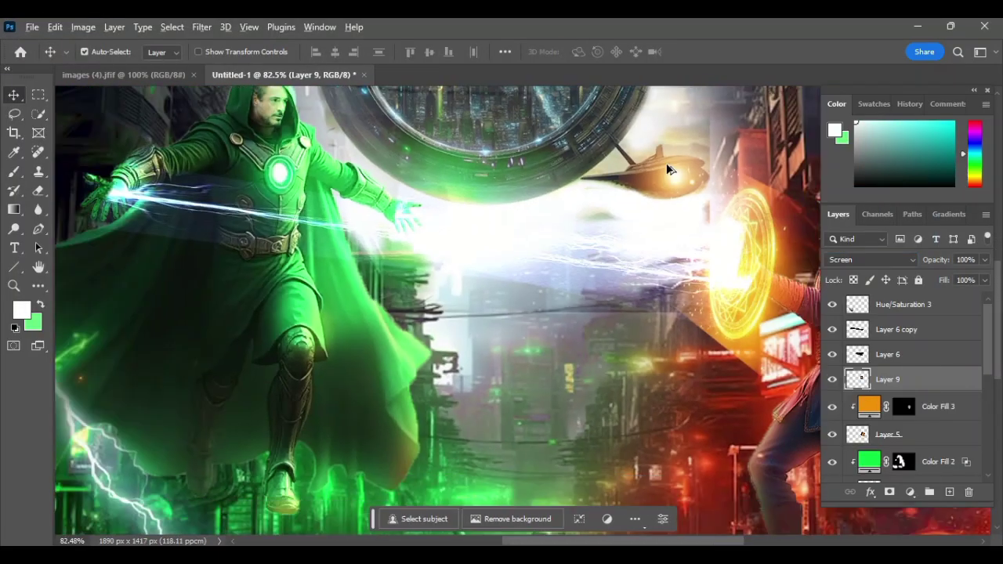
key("ctrl+minus")
key("ctrl+t")
mouse_move(549, 368)
left_mouse_down()
mouse_move(502, 329)
mouse_move(513, 321)
left_mouse_up()
key("Return")
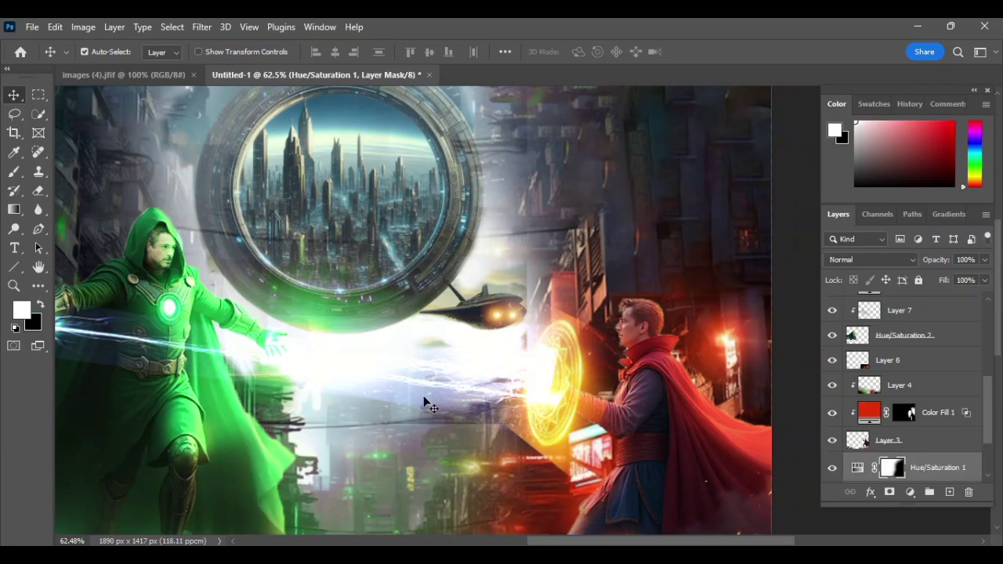
left_click_drag(423, 403, 405, 316)
key("ctrl+t")
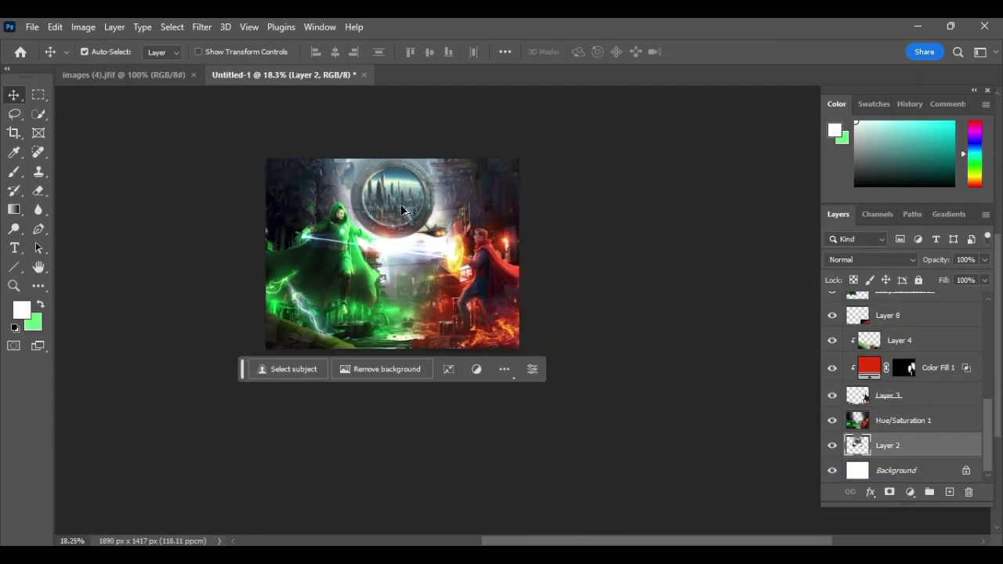
- Erase the Color Lookup 1 mask over the centre and lower middle with a 300 eraser
left_click(911, 421)
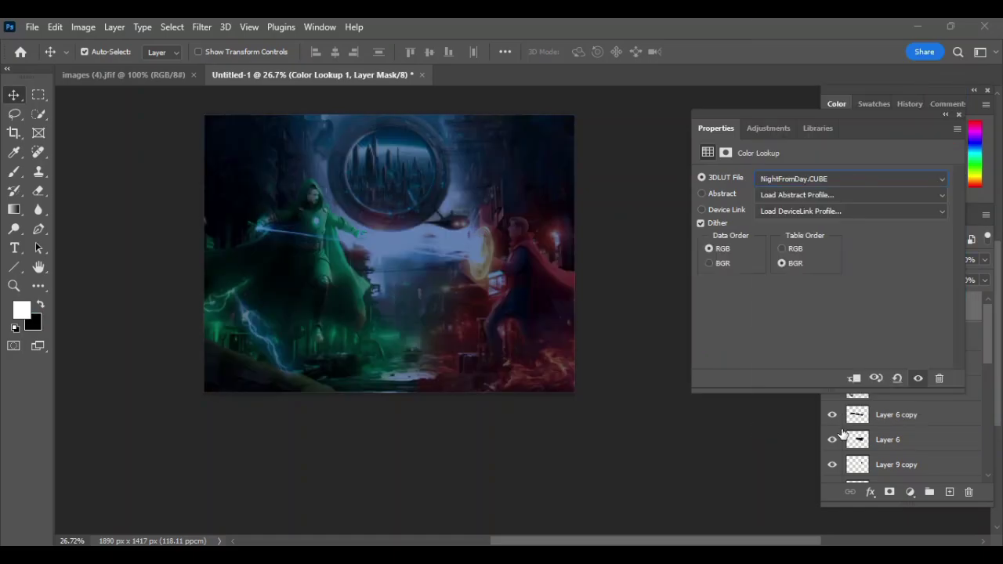
key("e")
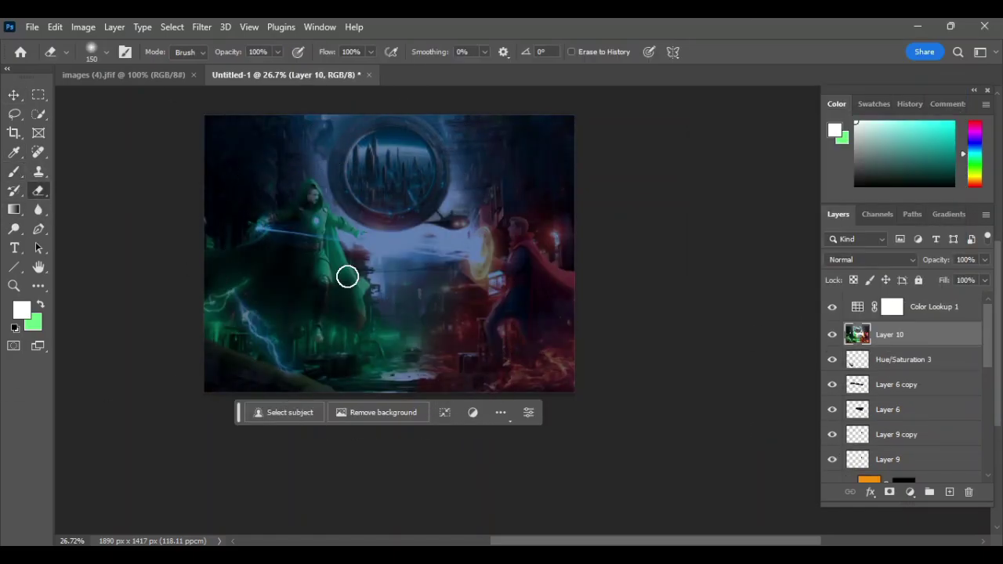
left_click(894, 306)
left_click(390, 270)
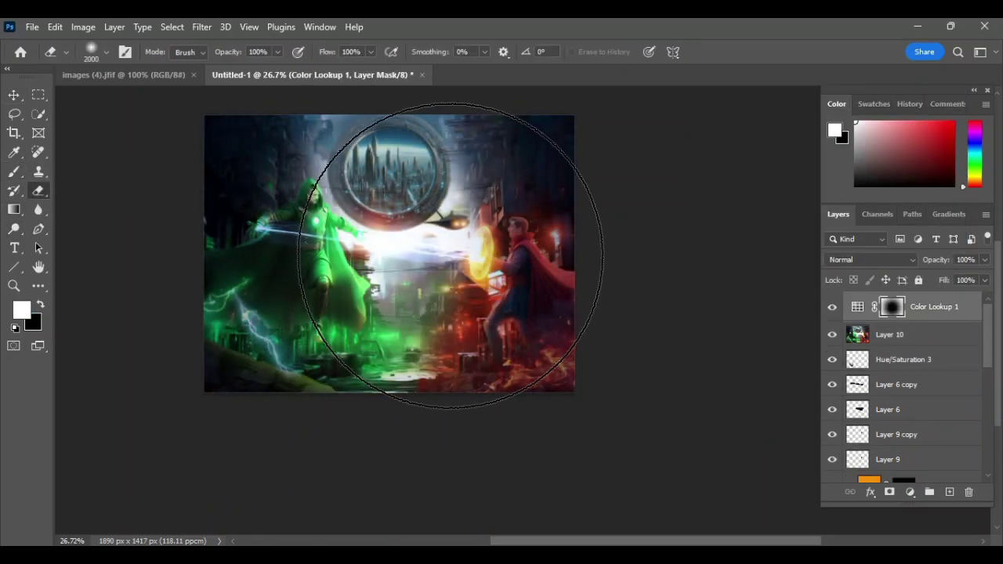
mouse_move(450, 256)
left_mouse_down()
mouse_move(359, 354)
mouse_move(265, 358)
left_mouse_up()
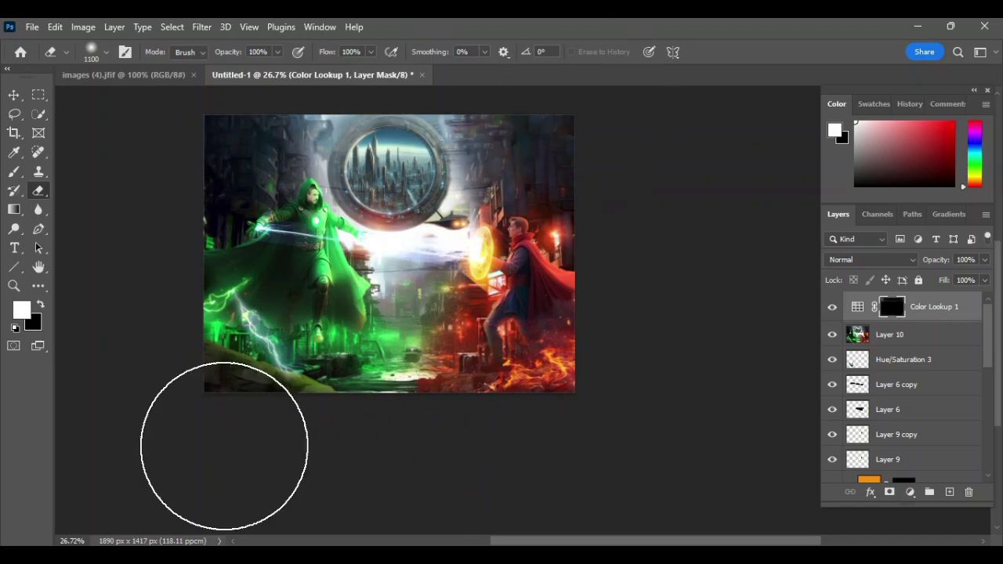
key("bracketleft")
key("bracketleft")
key("bracketleft")
key("ctrl+z")
key("ctrl+z")
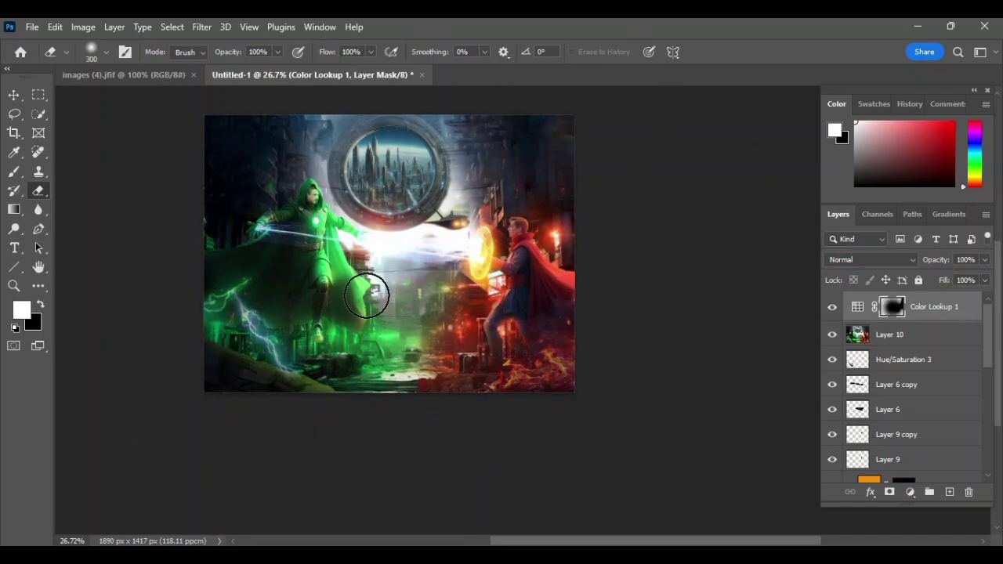
left_click_drag(367, 295, 434, 317)
- Merge the selected Color Lookup layers, then paint a soft green haze over the left side
right_click(894, 321)
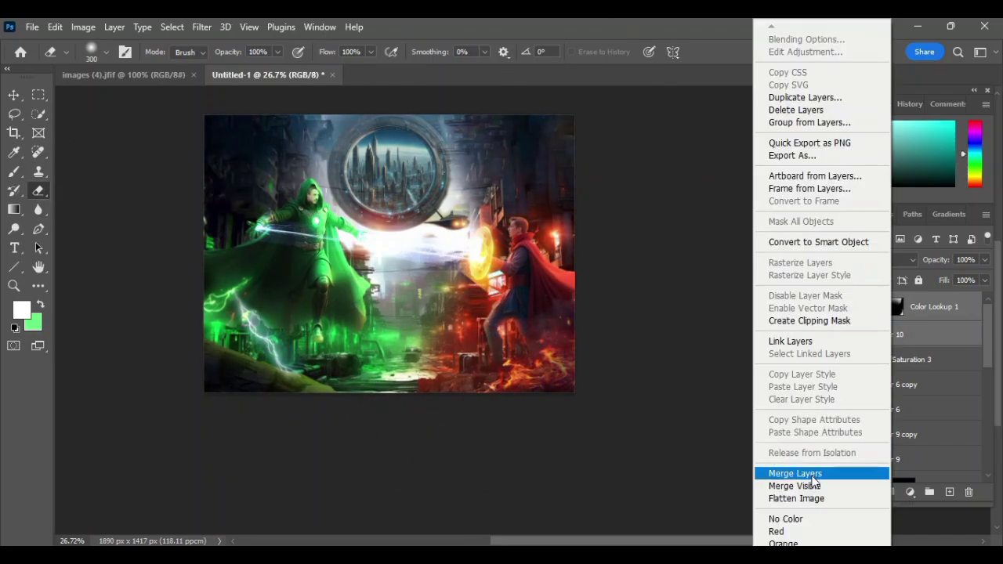
left_click(799, 473)
key("b")
left_click(21, 311)
left_click(945, 108)
key("x")
left_click_drag(116, 256, 224, 403)
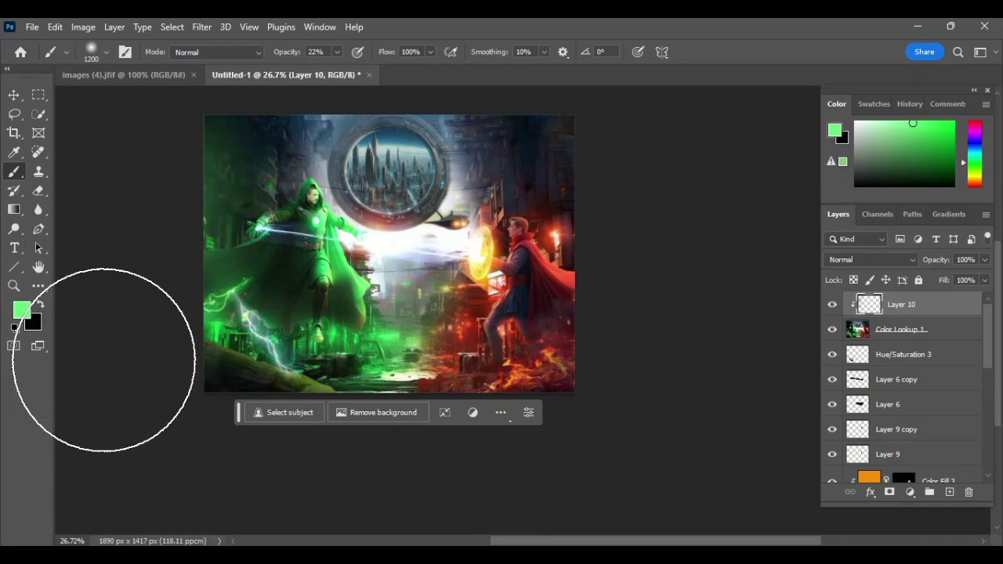
- Paint a soft red haze over the right side and set Layer 10 to Soft Light
key("x")
left_click(21, 311)
left_click(813, 110)
left_click(945, 107)
left_click_drag(625, 367, 549, 235)
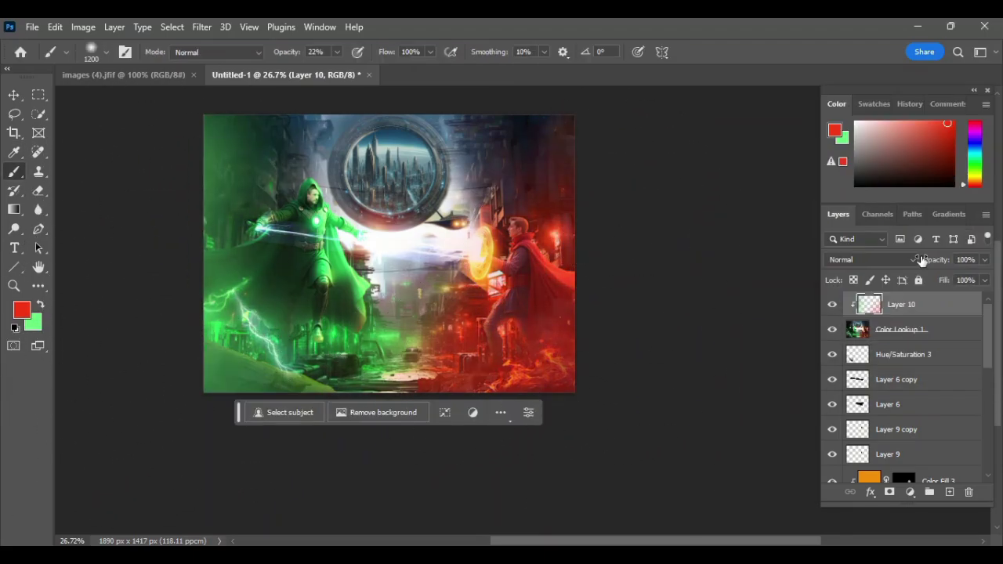
left_click(869, 259)
left_click(862, 367)
- Add Layer 11 clipped to Layer 10, undo it, and set brush opacity to 28%
left_click(949, 492)
right_click(931, 304)
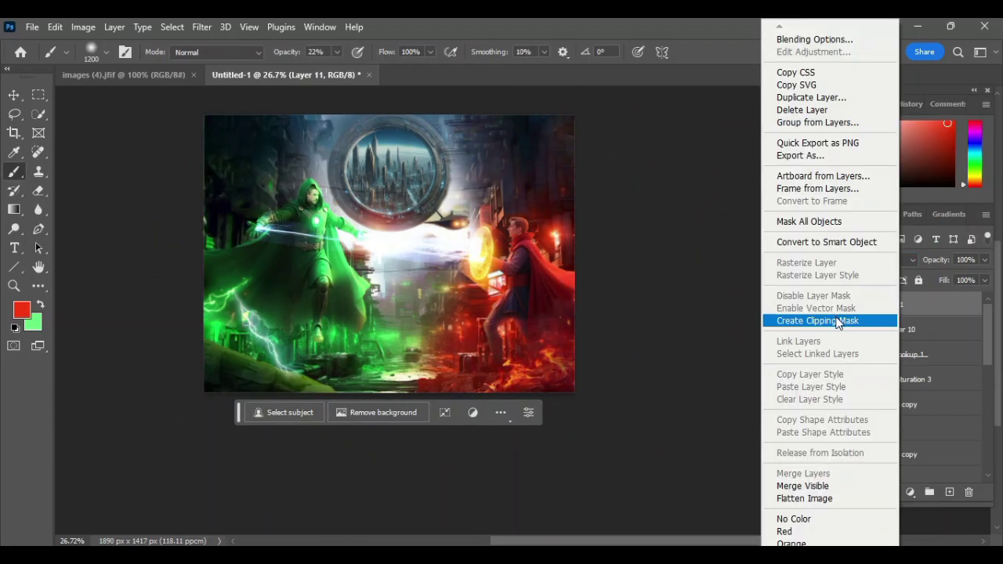
left_click(806, 321)
left_click_drag(337, 52, 430, 80)
key("ctrl+z")
key("2")
key("8")
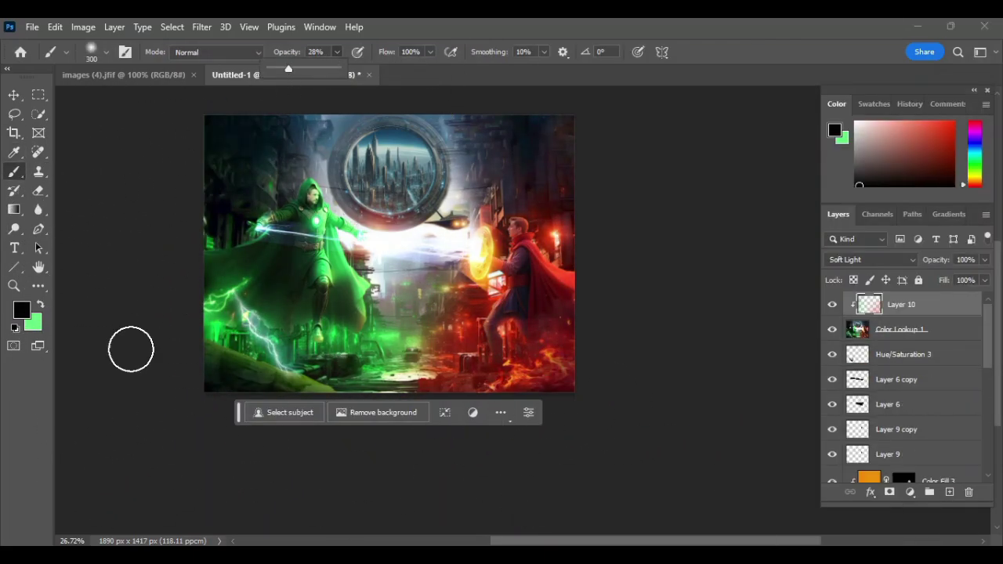